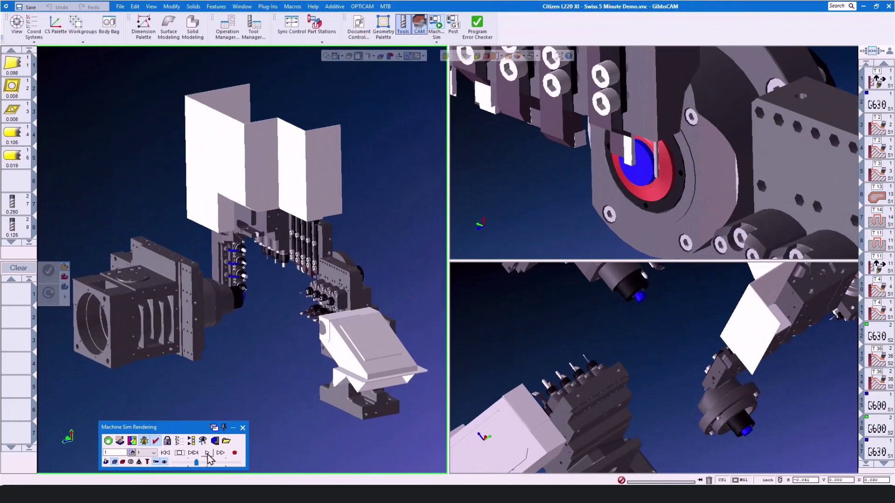
Examine the Swiss machine simulation model from several angles around its spindles and gang tools.
{"action": "left_click", "coordinate": [208, 454]}
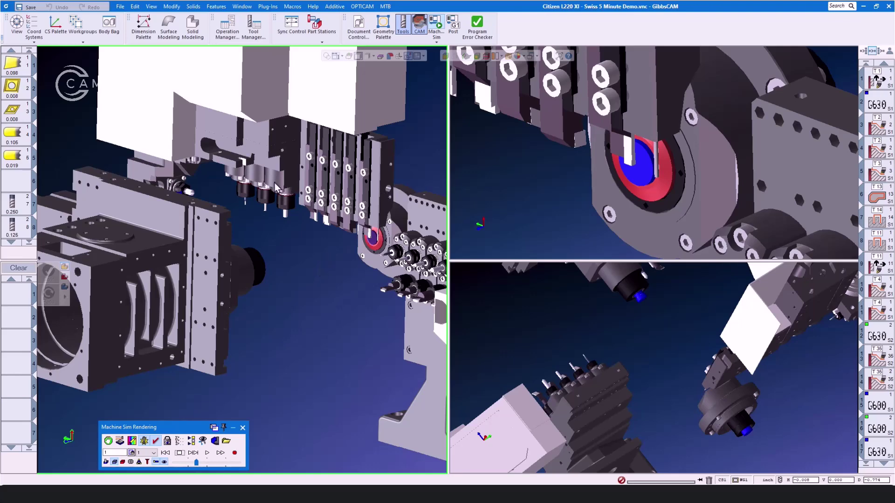
{"action": "middle_click_drag", "start_coordinate": [289, 175], "coordinate": [374, 228]}
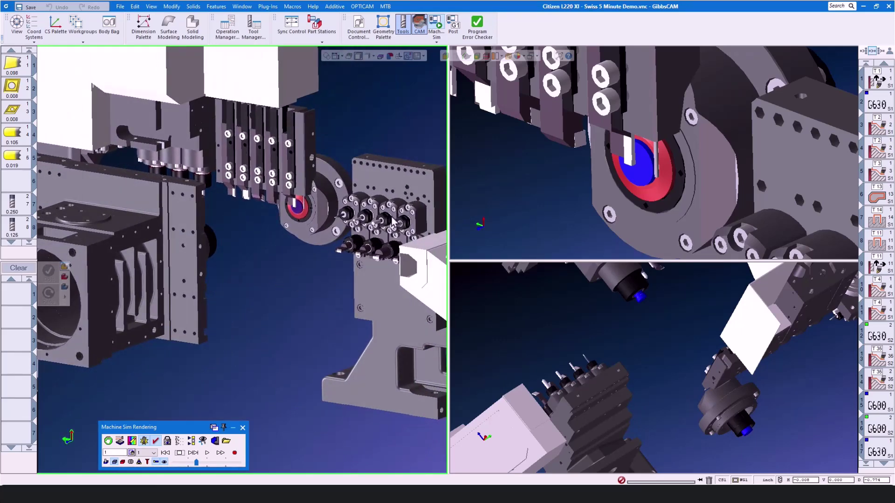
{"action": "middle_click_drag", "start_coordinate": [394, 223], "coordinate": [189, 417]}
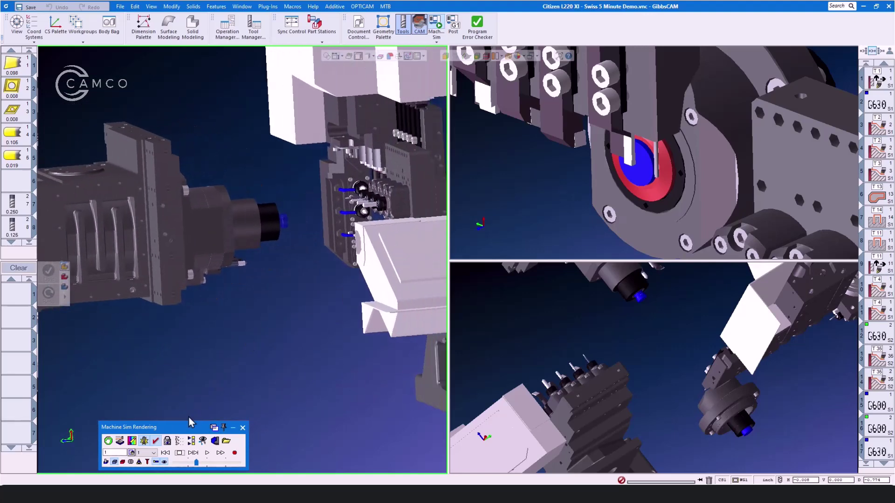
Show the machine's axis positions, check the B1 axis, and jog the X1 axis to its -5.0787 minimum.
{"action": "left_click", "coordinate": [179, 442]}
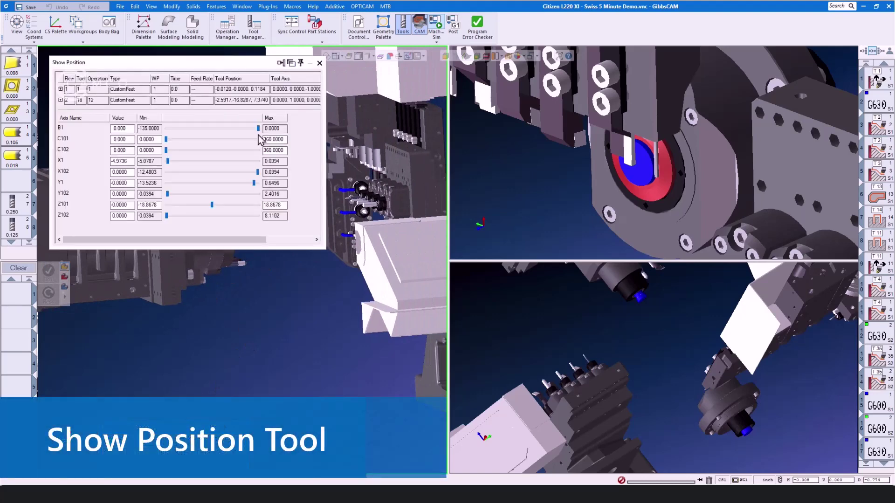
{"action": "left_click_drag", "start_coordinate": [218, 70], "coordinate": [682, 112]}
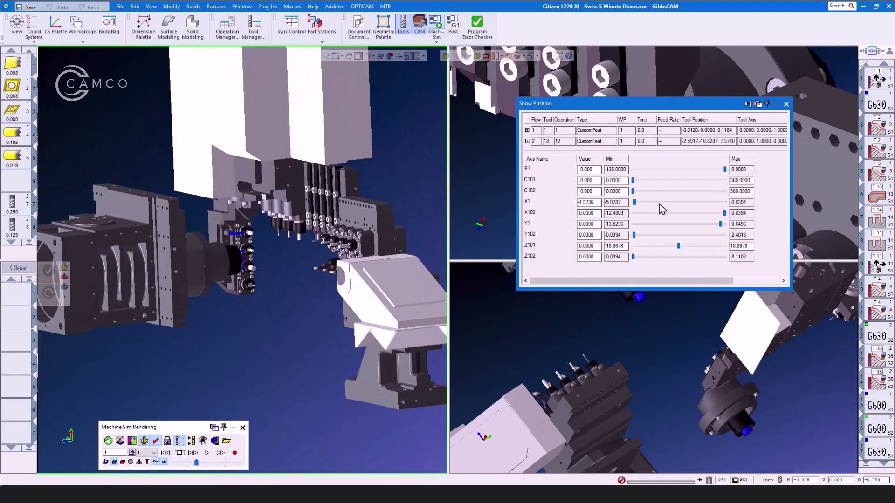
{"action": "mouse_move", "coordinate": [725, 169]}
{"action": "left_mouse_down"}
{"action": "mouse_move", "coordinate": [633, 176]}
{"action": "mouse_move", "coordinate": [726, 171]}
{"action": "left_mouse_up"}
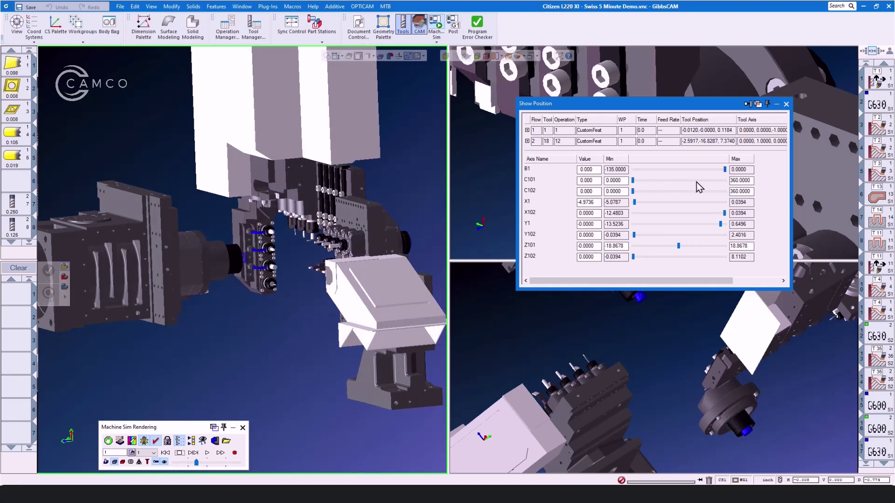
{"action": "mouse_move", "coordinate": [634, 203]}
{"action": "left_mouse_down"}
{"action": "mouse_move", "coordinate": [654, 203]}
{"action": "mouse_move", "coordinate": [632, 208]}
{"action": "left_mouse_up"}
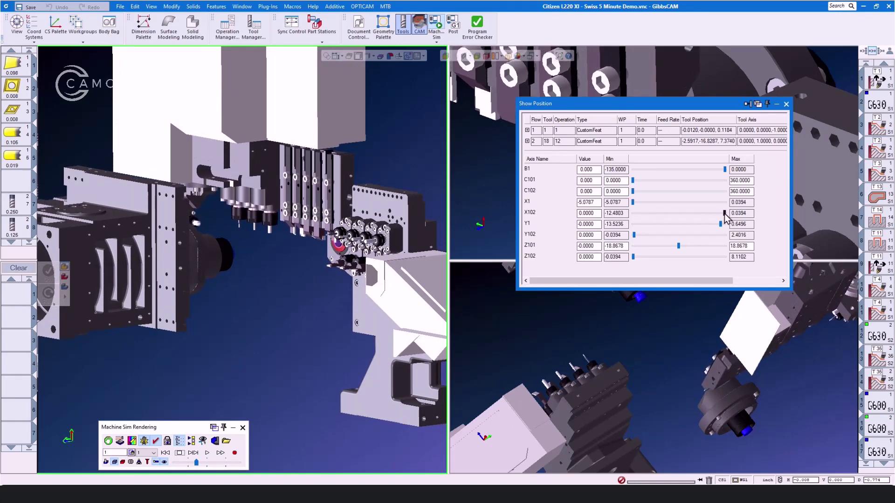
Jog X102 to 0.0394, Y102 and Z102 to -0.0394, and Y1 to 0.5940.
{"action": "mouse_move", "coordinate": [724, 214]}
{"action": "left_mouse_down"}
{"action": "mouse_move", "coordinate": [631, 219]}
{"action": "mouse_move", "coordinate": [726, 216]}
{"action": "left_mouse_up"}
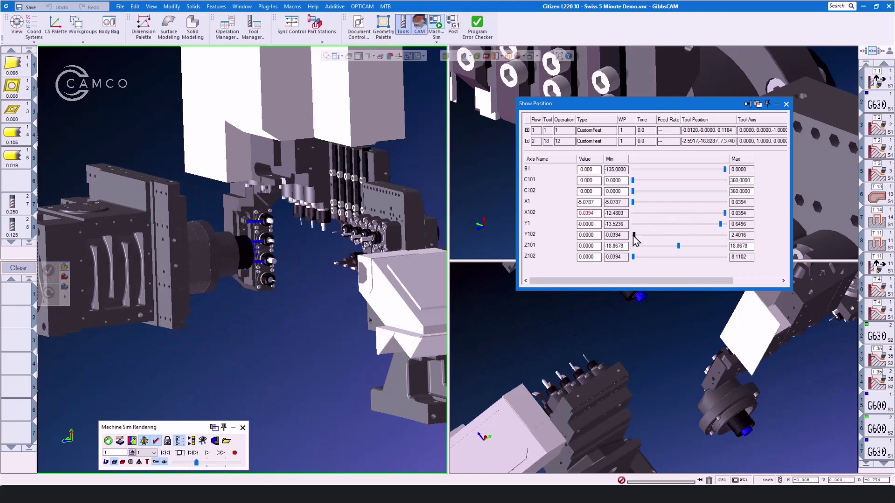
{"action": "left_click_drag", "start_coordinate": [633, 235], "coordinate": [628, 255]}
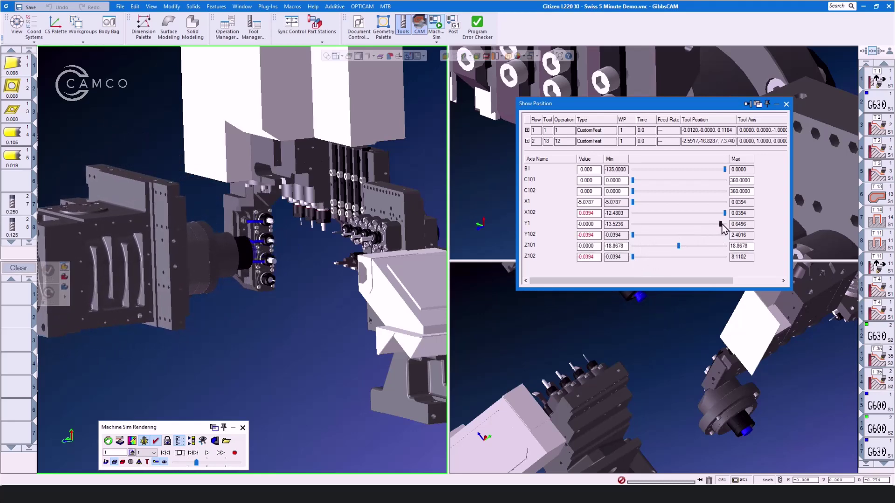
{"action": "mouse_move", "coordinate": [721, 224]}
{"action": "left_mouse_down"}
{"action": "mouse_move", "coordinate": [696, 223]}
{"action": "mouse_move", "coordinate": [728, 227]}
{"action": "mouse_move", "coordinate": [693, 224]}
{"action": "mouse_move", "coordinate": [726, 224]}
{"action": "left_mouse_up"}
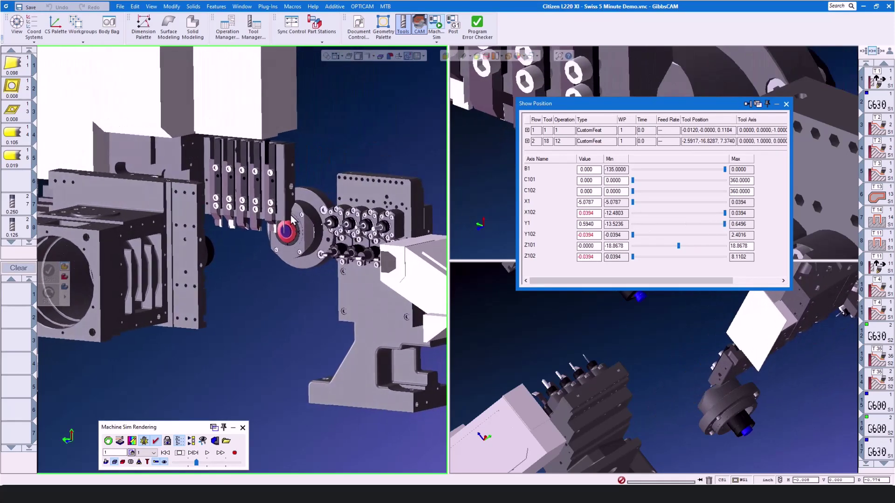
Jog the Z101 axis to 1.1099 and close the axis position display.
{"action": "scroll", "coordinate": [289, 217], "scroll_direction": "up", "scroll_amount": 5}
{"action": "scroll", "coordinate": [279, 247], "scroll_direction": "down", "scroll_amount": 4}
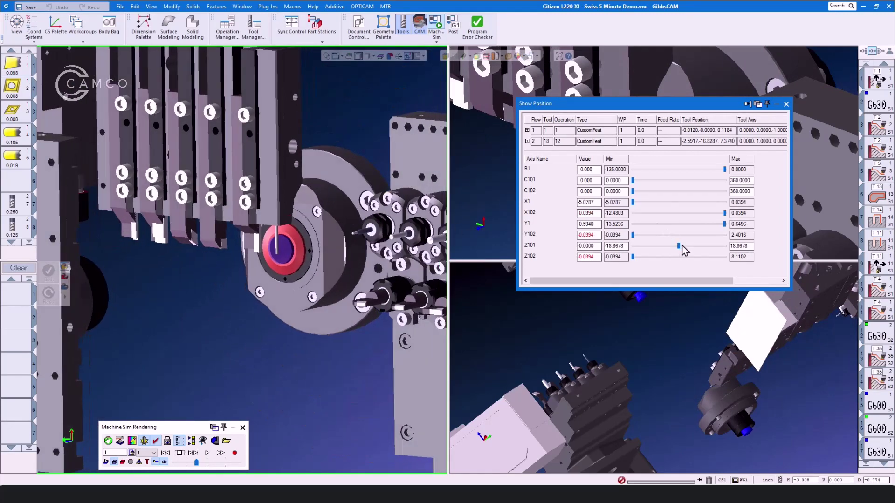
{"action": "left_click_drag", "start_coordinate": [684, 246], "coordinate": [682, 245]}
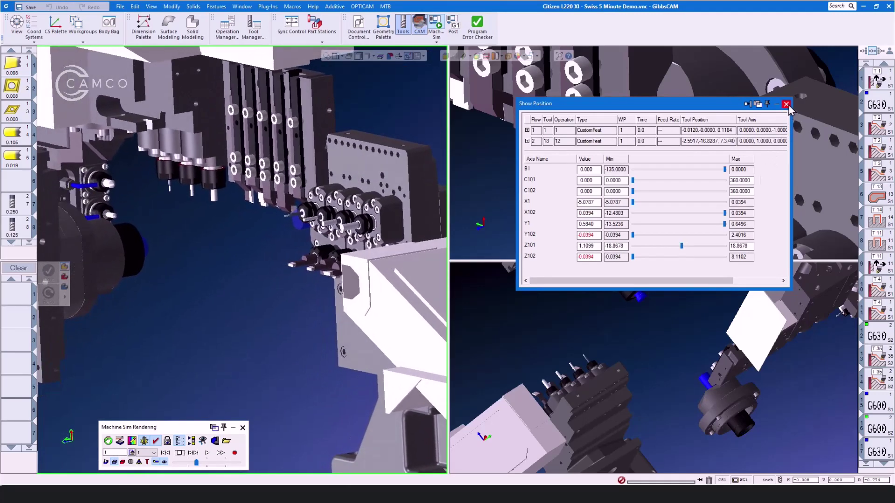
{"action": "left_click", "coordinate": [786, 104]}
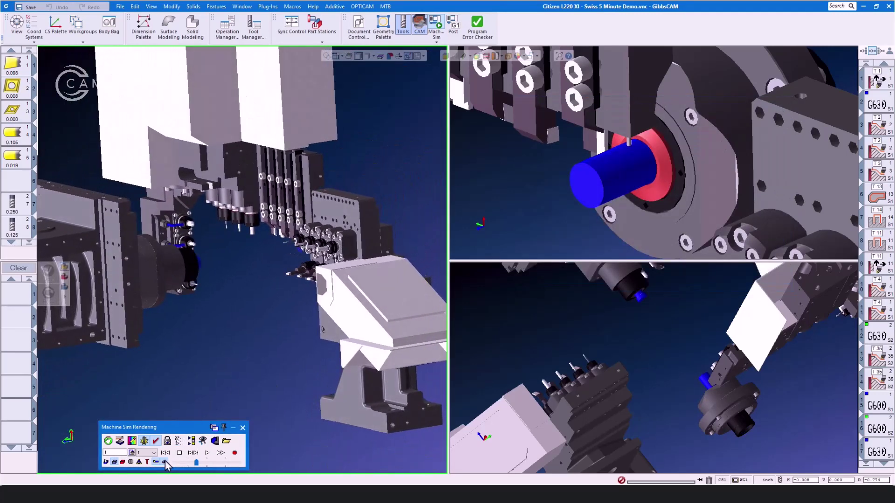
Run the machine simulation to operation 6 and enable Stock Flash for collisions in the simulation settings.
{"action": "left_click", "coordinate": [208, 453]}
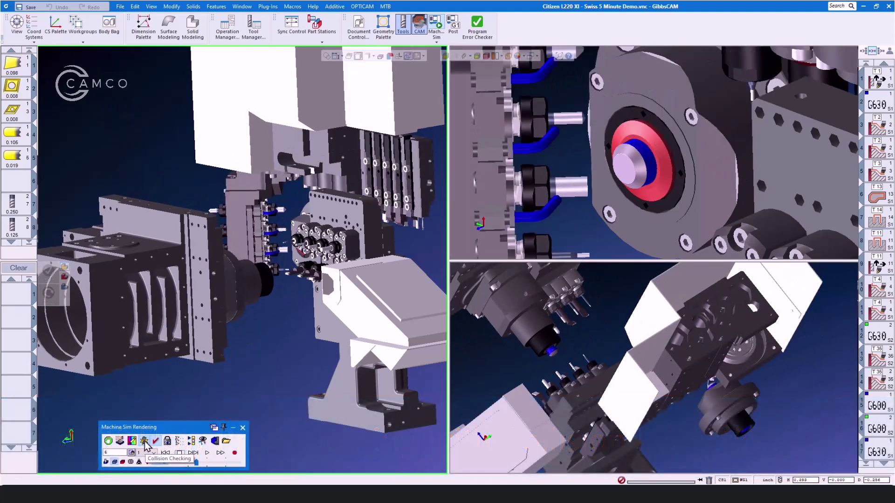
{"action": "right_click", "coordinate": [158, 429]}
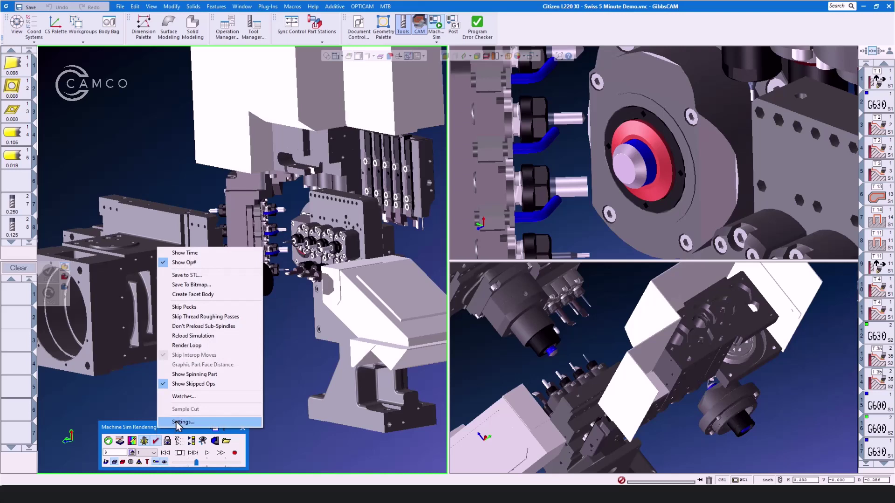
{"action": "left_click", "coordinate": [177, 423]}
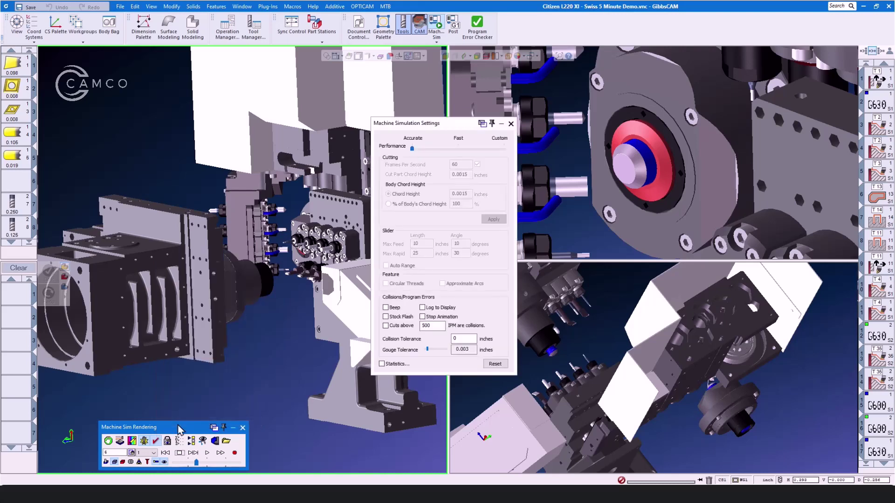
{"action": "left_click", "coordinate": [385, 317]}
{"action": "left_click", "coordinate": [510, 124]}
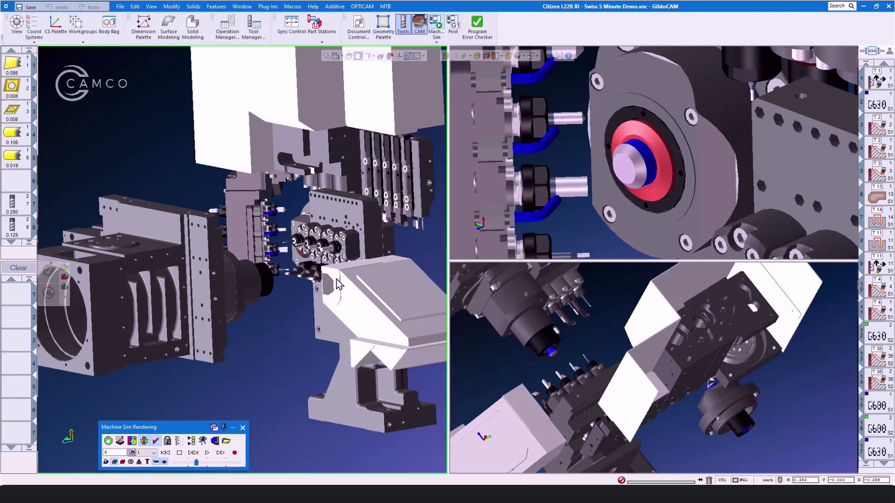
Reopen the axis positions, jog Z102 to 4.1792 and back to 2.5493 to test for collisions, and close the display.
{"action": "left_click", "coordinate": [179, 441]}
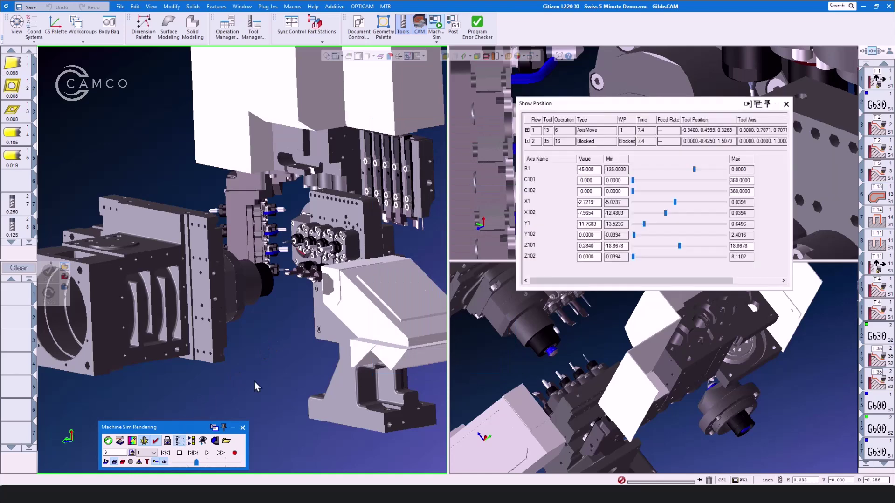
{"action": "left_click_drag", "start_coordinate": [661, 105], "coordinate": [688, 288]}
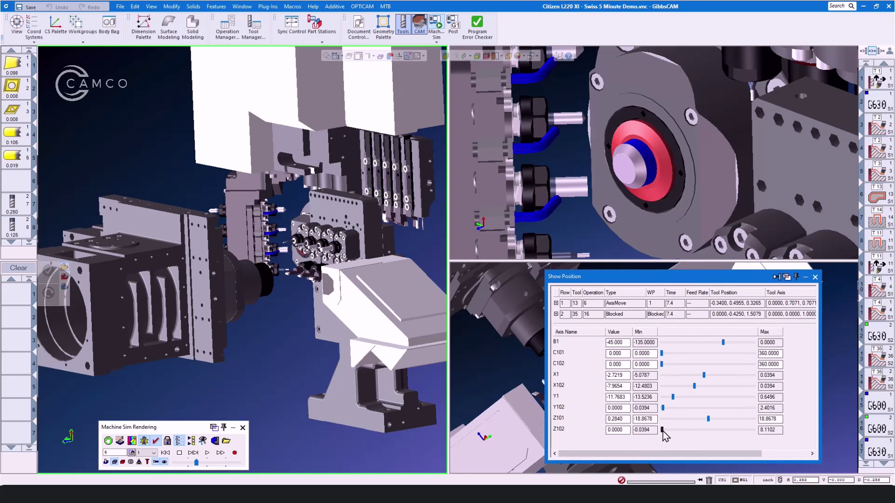
{"action": "left_click_drag", "start_coordinate": [662, 430], "coordinate": [708, 436]}
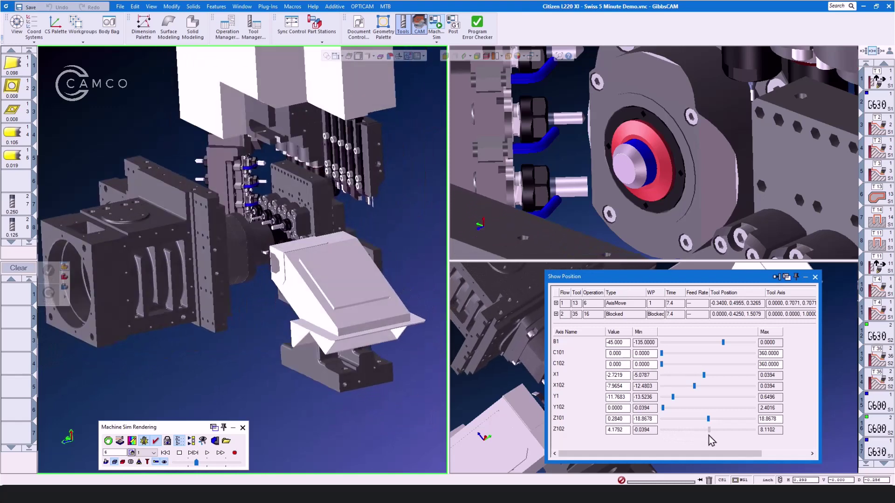
{"action": "left_click_drag", "start_coordinate": [711, 440], "coordinate": [693, 447]}
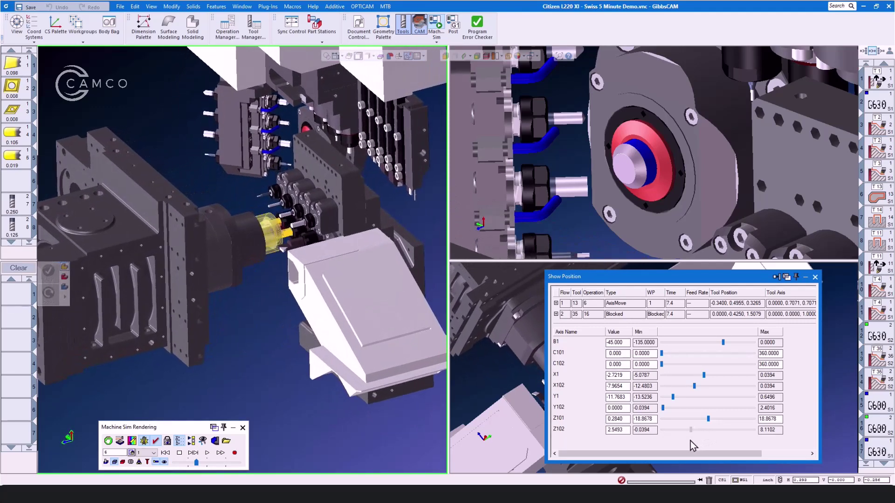
{"action": "left_click", "coordinate": [815, 277]}
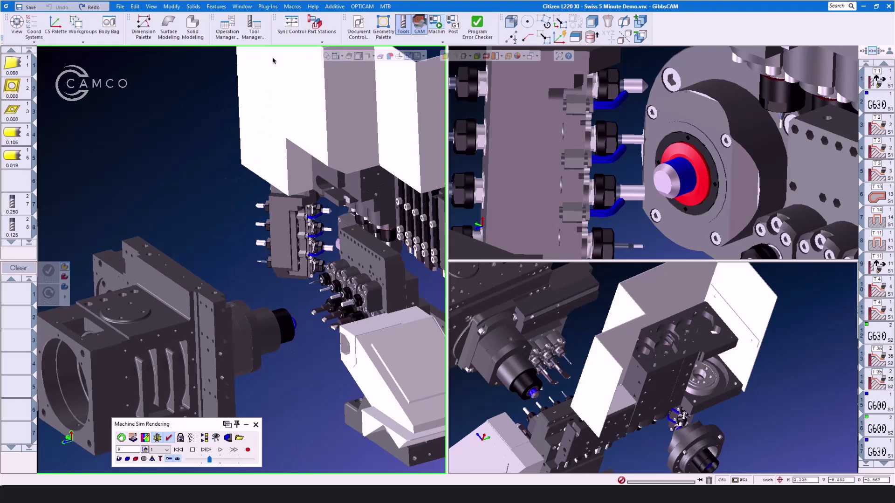
Open Sync Control and remove the deadlocked sync between the end of operation 11 and the start of operation 18.
{"action": "left_click", "coordinate": [295, 24]}
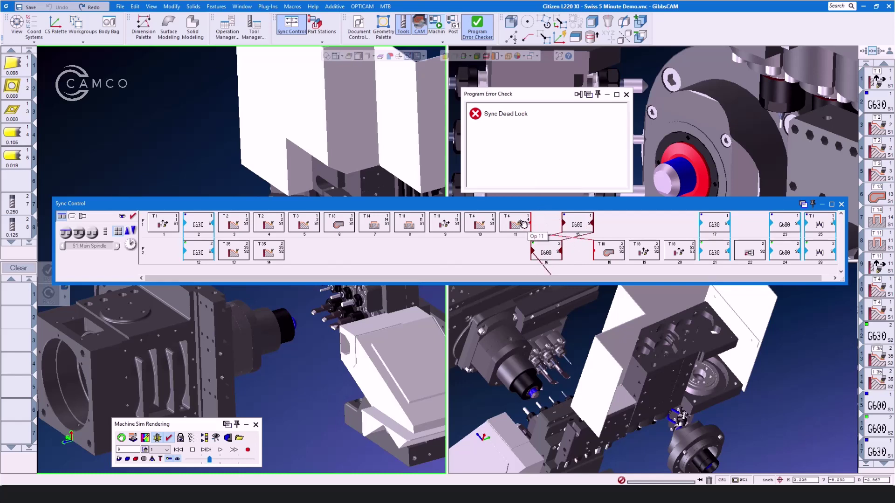
{"action": "left_click", "coordinate": [523, 224]}
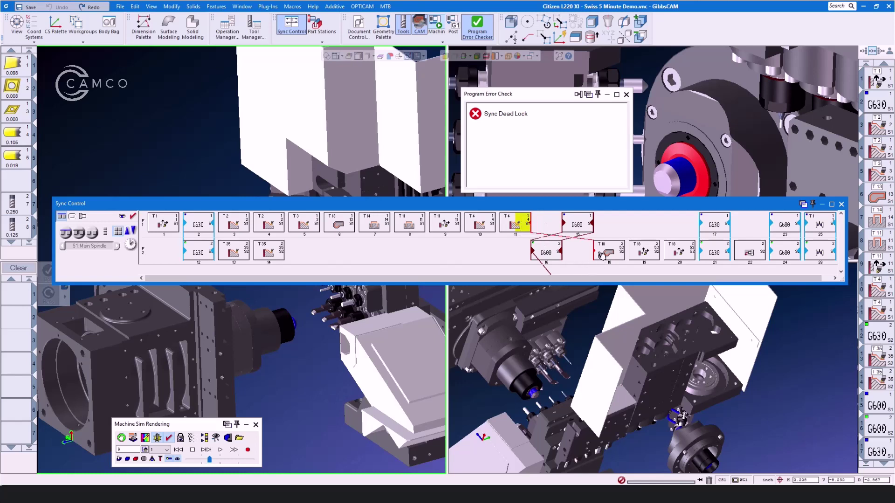
{"action": "left_click", "coordinate": [601, 254]}
{"action": "left_click", "coordinate": [144, 236]}
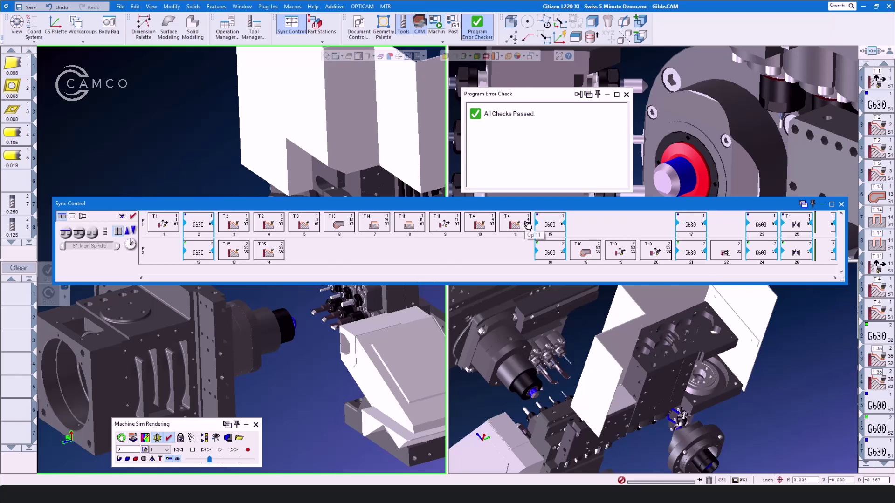
Sync the start of operation 13 to the end of operation 11.
{"action": "left_click", "coordinate": [527, 225]}
{"action": "left_click", "coordinate": [229, 253]}
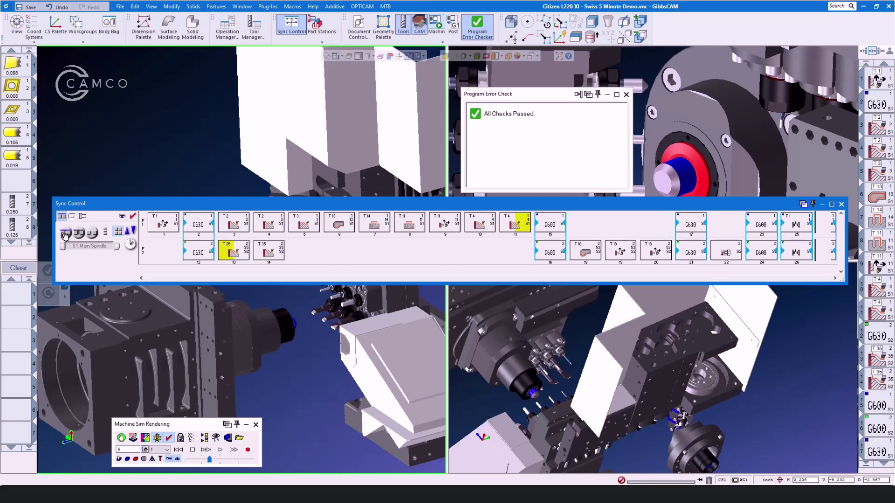
{"action": "left_click", "coordinate": [66, 233]}
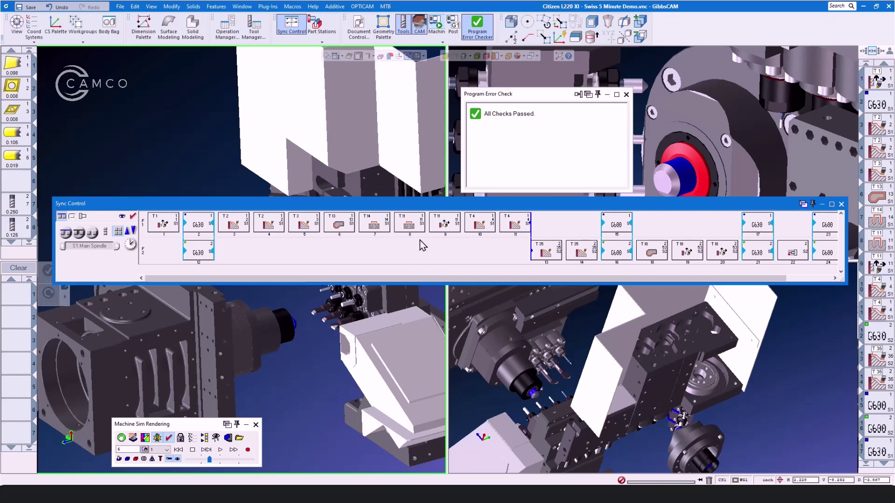
Review the synced operations of both flows on the time scale, return to the grid layout, and choose Stroke Sync.
{"action": "left_click", "coordinate": [118, 231]}
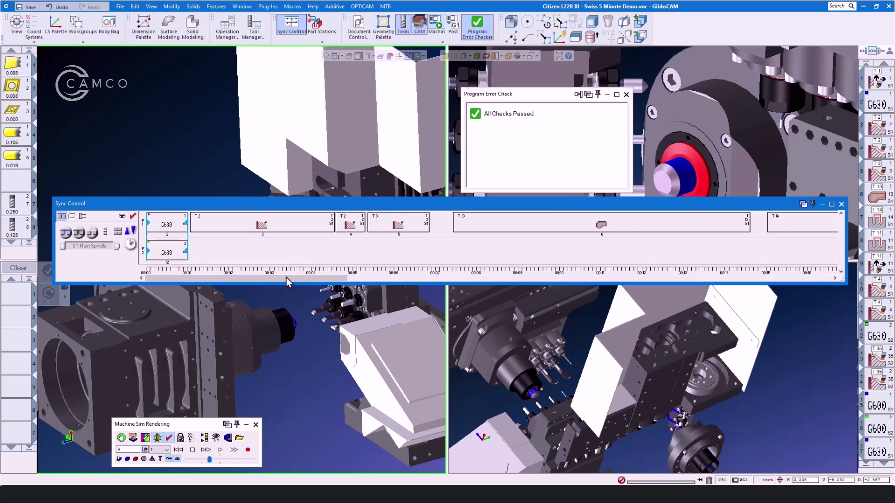
{"action": "left_click_drag", "start_coordinate": [286, 279], "coordinate": [619, 270]}
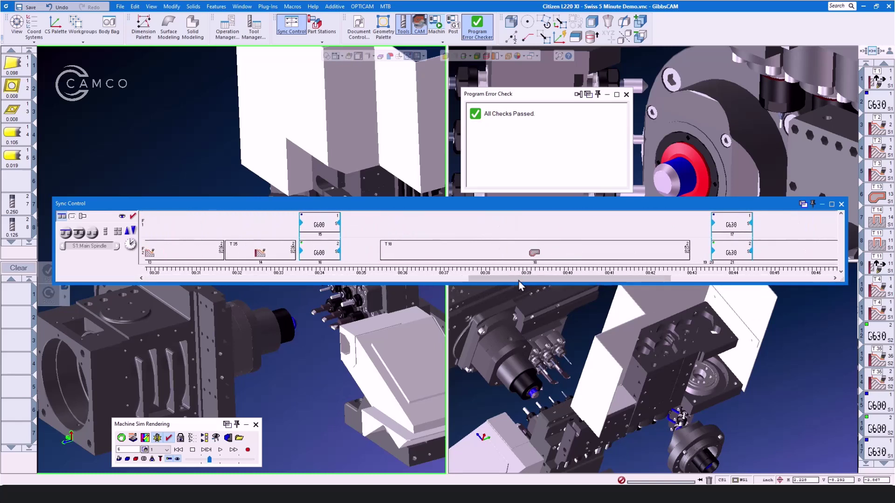
{"action": "left_click_drag", "start_coordinate": [519, 281], "coordinate": [470, 279]}
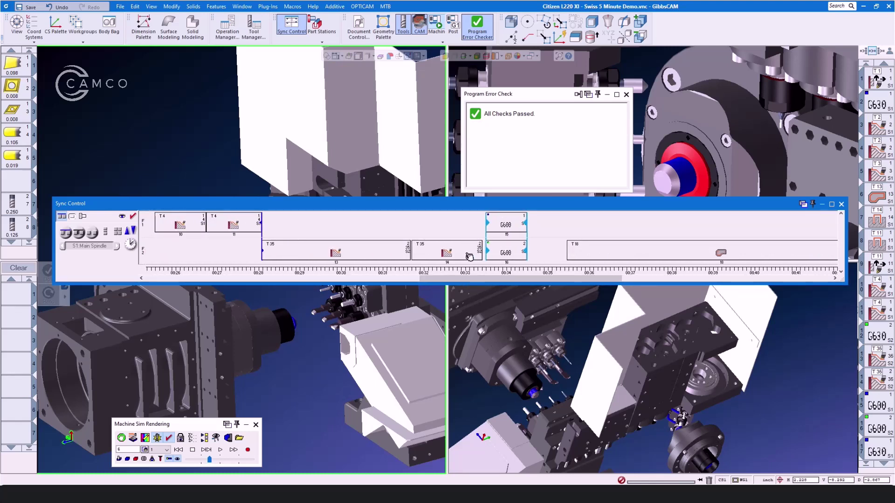
{"action": "left_click_drag", "start_coordinate": [467, 280], "coordinate": [125, 279]}
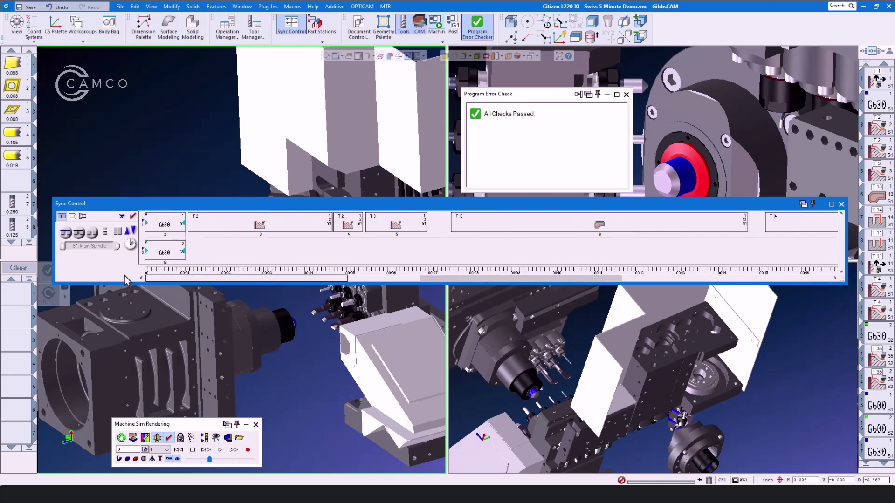
{"action": "left_click", "coordinate": [118, 231]}
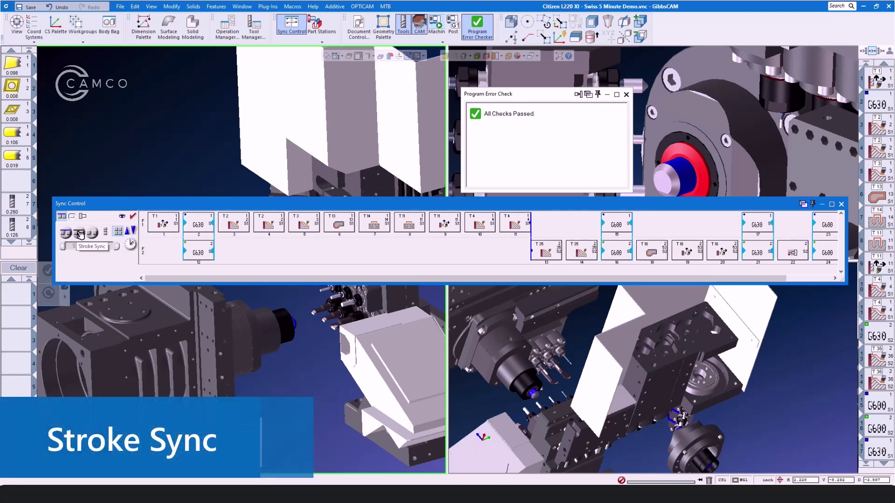
{"action": "left_click", "coordinate": [80, 233]}
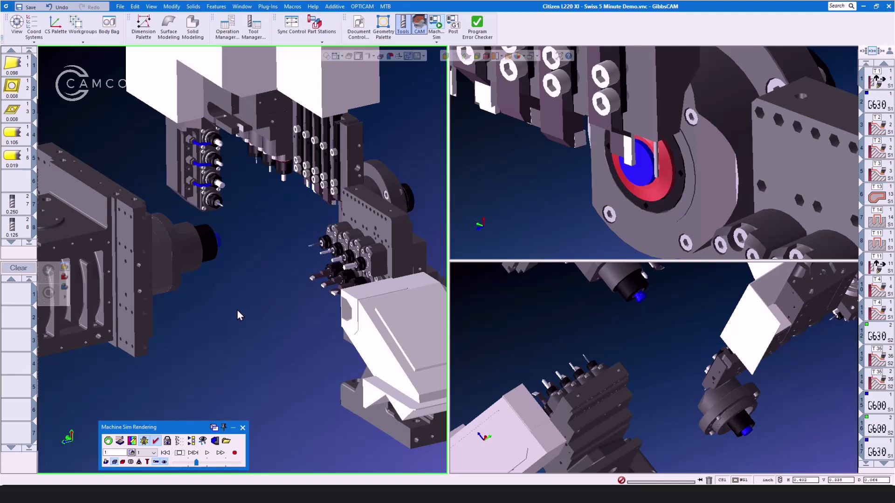
Run the machine simulation from operation 1 and stop it partway.
{"action": "left_click", "coordinate": [207, 453]}
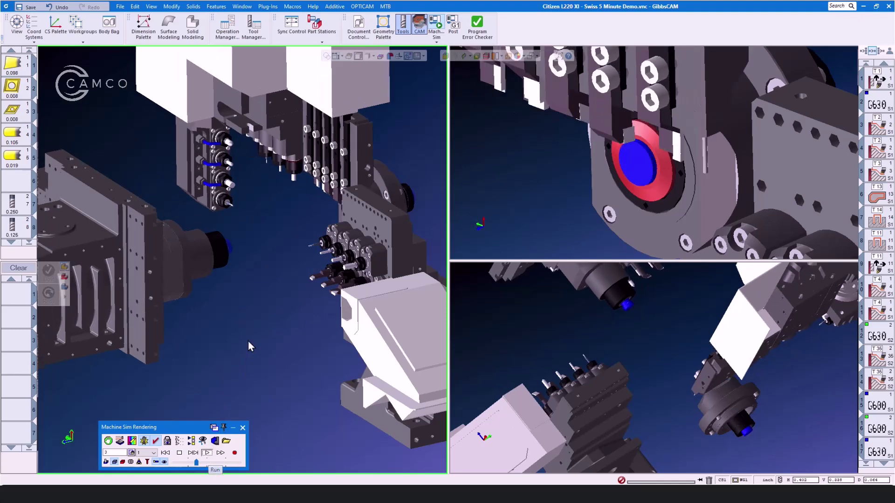
{"action": "left_click", "coordinate": [180, 453]}
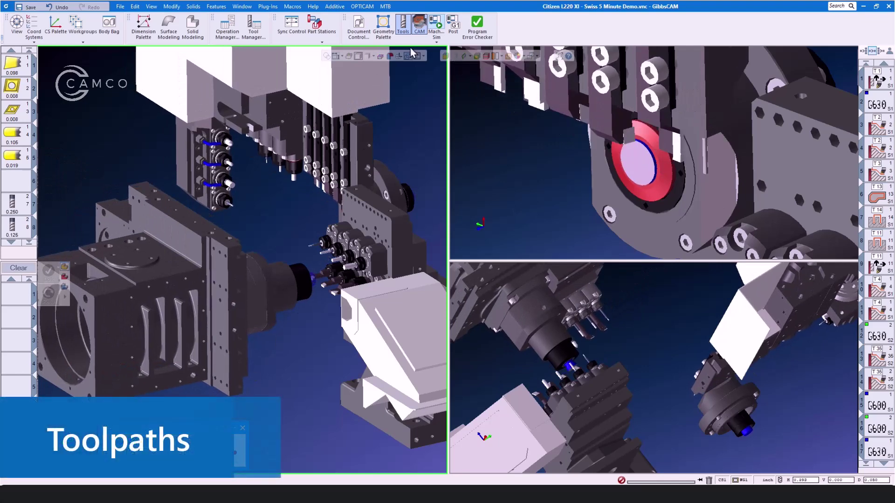
Leave the machine simulation and show the main spindle part enlarged in a flat side view.
{"action": "left_click", "coordinate": [436, 26]}
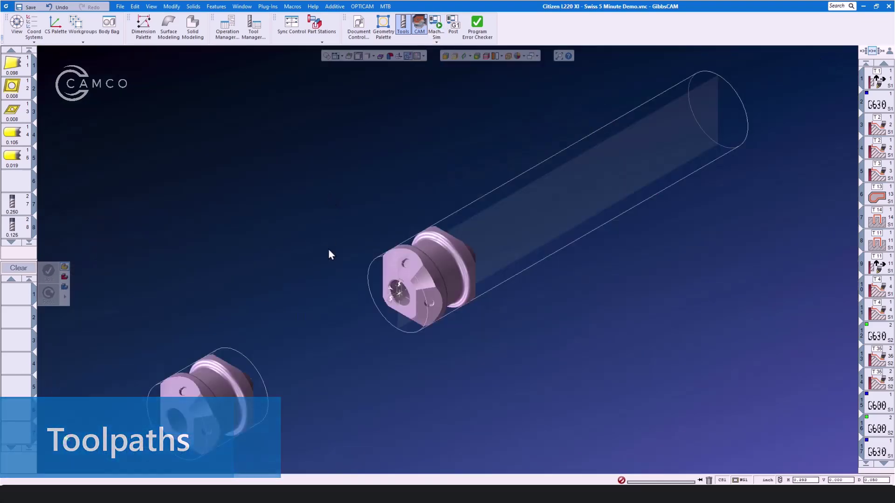
{"action": "left_click", "coordinate": [62, 420]}
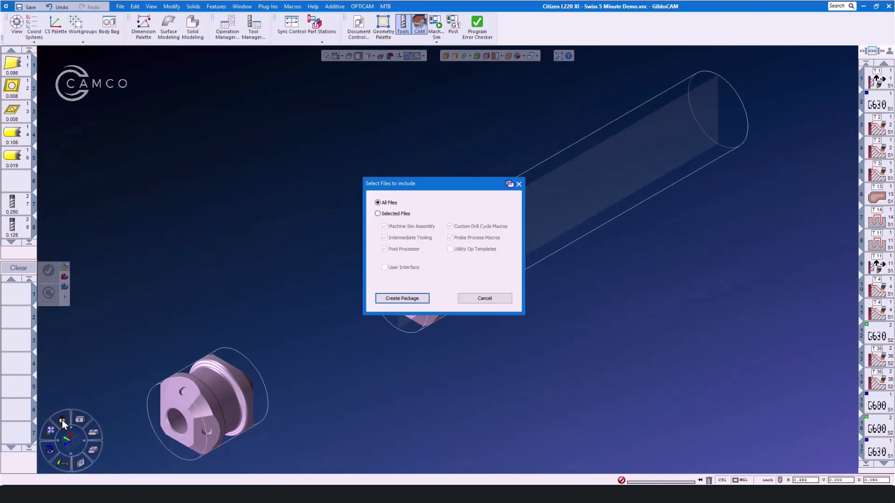
{"action": "left_click", "coordinate": [519, 184]}
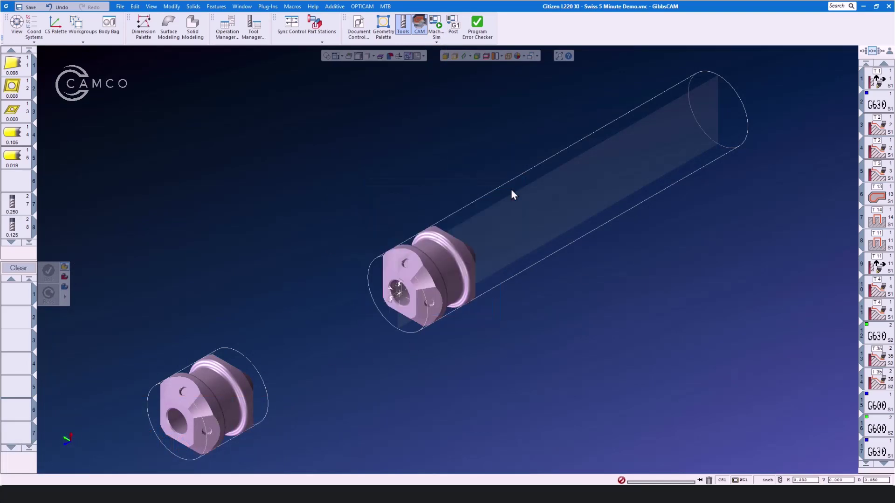
{"action": "left_click", "coordinate": [19, 25]}
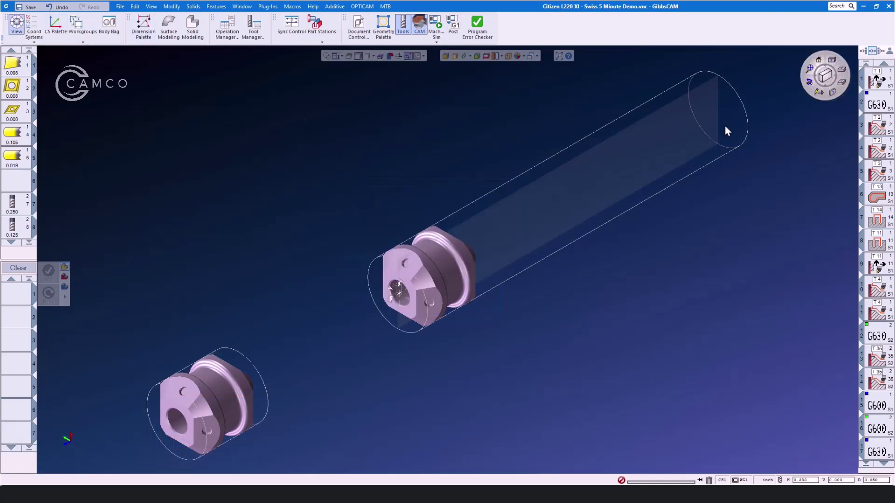
{"action": "left_click", "coordinate": [819, 61]}
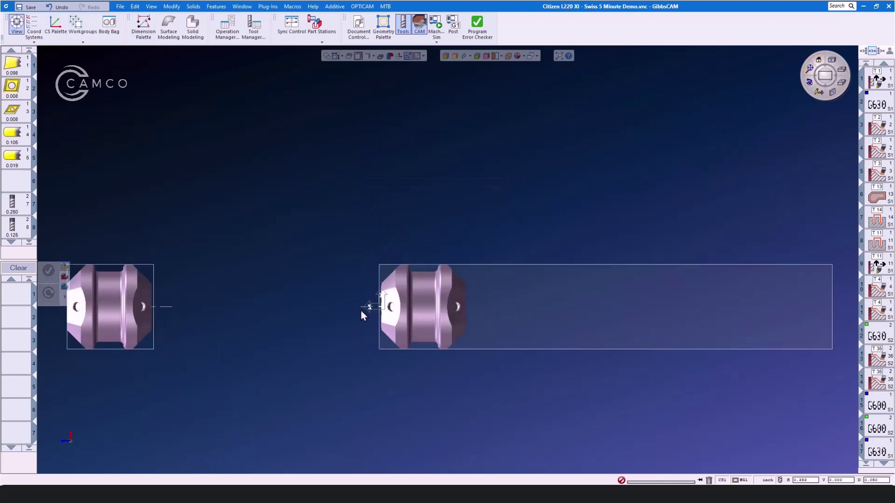
{"action": "scroll", "coordinate": [328, 331], "scroll_direction": "up", "scroll_amount": 2}
{"action": "scroll", "coordinate": [423, 304], "scroll_direction": "up", "scroll_amount": 4}
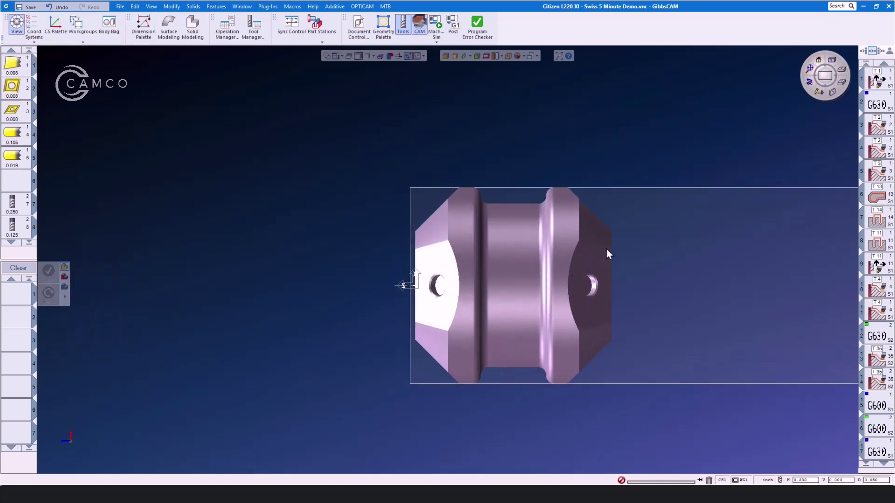
{"action": "scroll", "coordinate": [606, 238], "scroll_direction": "up", "scroll_amount": 1}
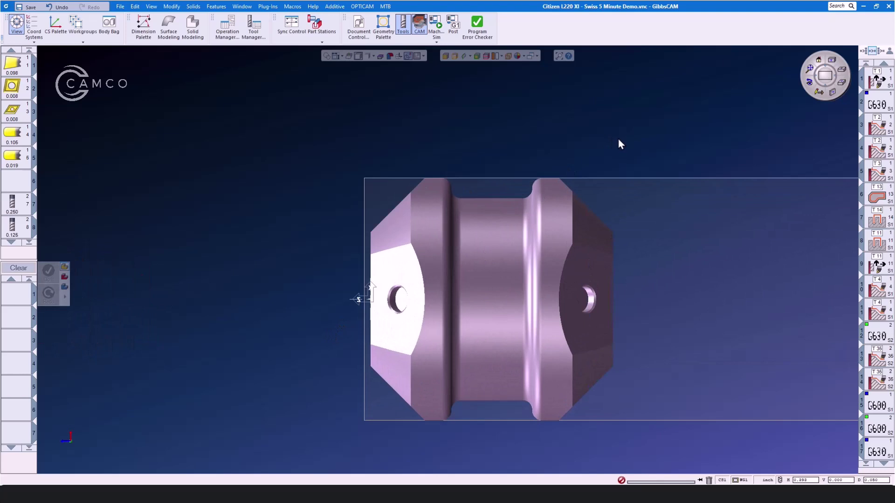
Examine the Move Toolgroup settings of operation 1, including its user-defined Xr and Z positions and the control point.
{"action": "left_click", "coordinate": [876, 80]}
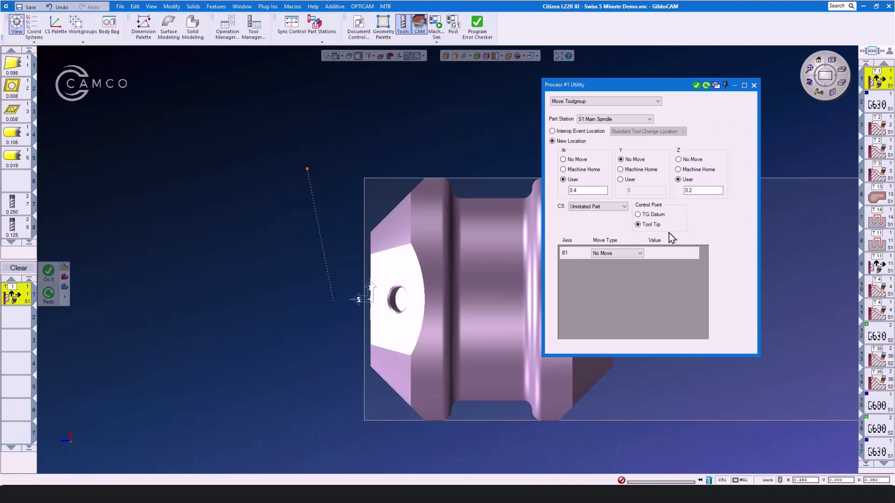
{"action": "double_click", "coordinate": [690, 190]}
{"action": "left_click", "coordinate": [754, 85]}
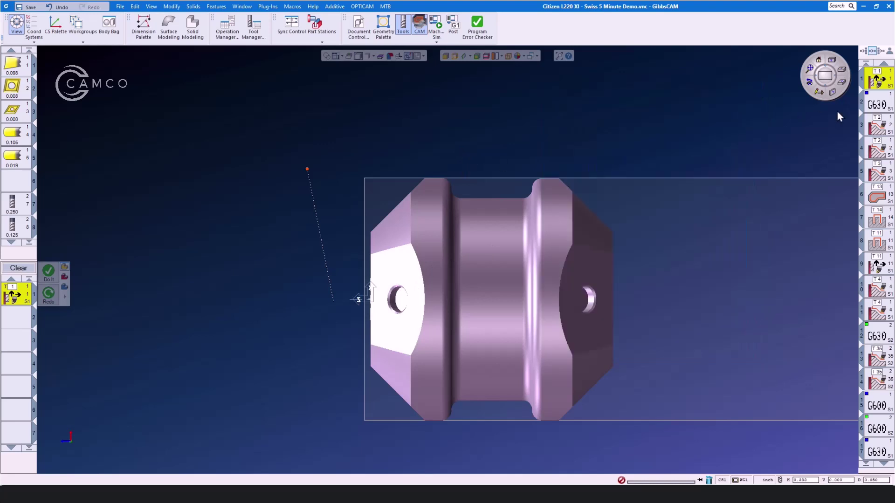
Review the machine modes available for the G630 machine mode utility in operation 2.
{"action": "double_click", "coordinate": [876, 104]}
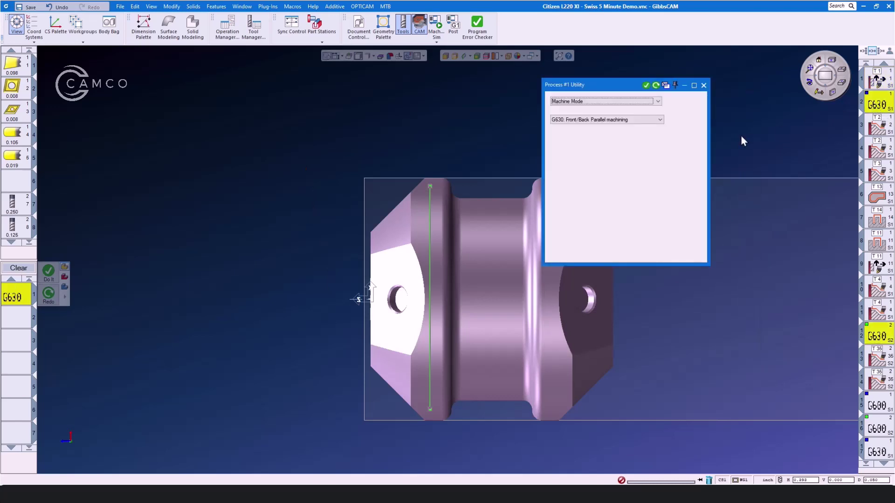
{"action": "left_click", "coordinate": [660, 120]}
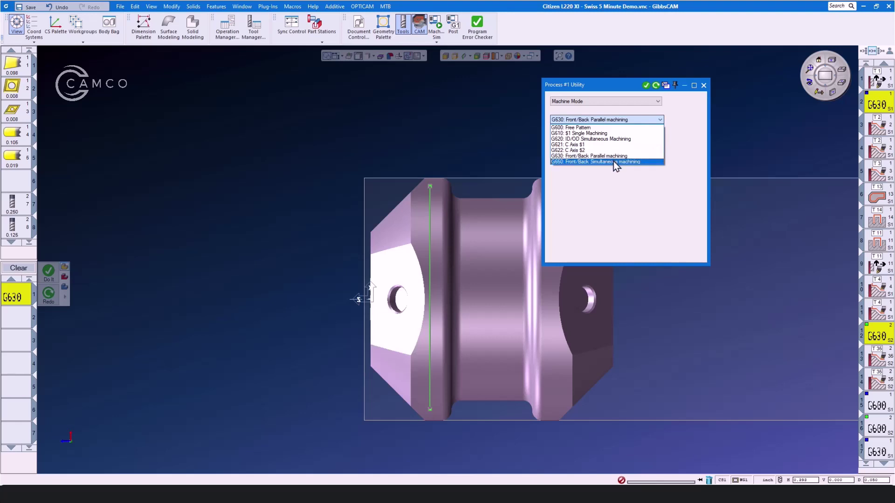
{"action": "left_click", "coordinate": [708, 94]}
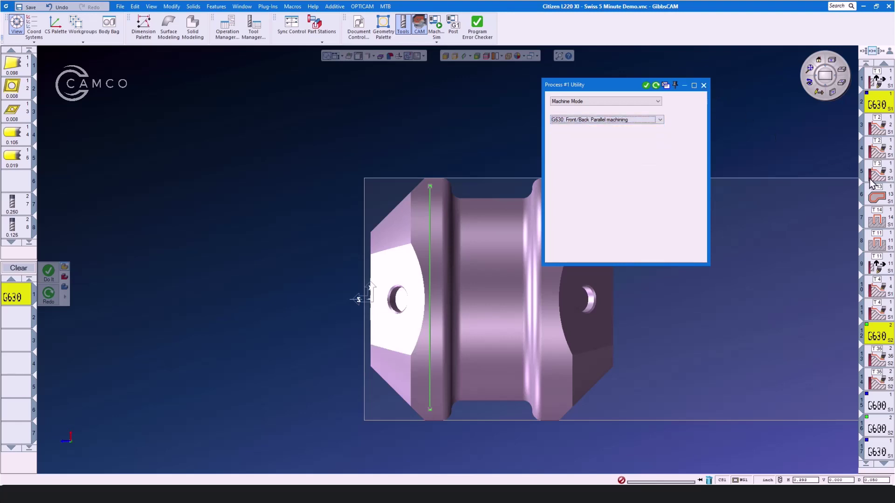
{"action": "left_click", "coordinate": [703, 86]}
Examine the Unload Spindle settings of operation 22, including the Z position and time.
{"action": "scroll", "coordinate": [890, 213], "scroll_direction": "down", "scroll_amount": 3}
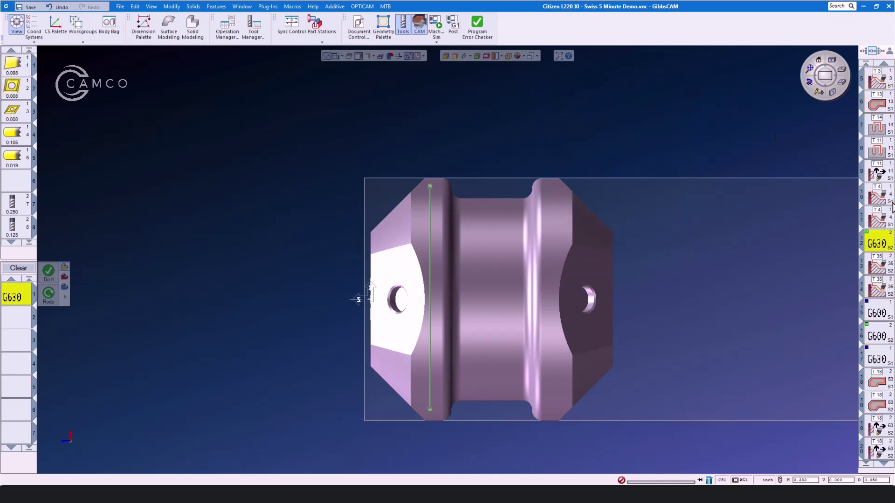
{"action": "scroll", "coordinate": [890, 212], "scroll_direction": "down", "scroll_amount": 2}
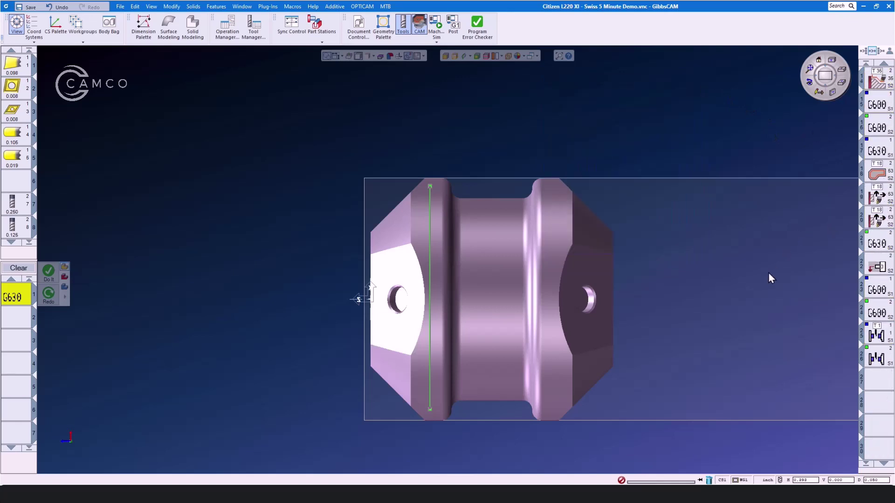
{"action": "double_click", "coordinate": [886, 269]}
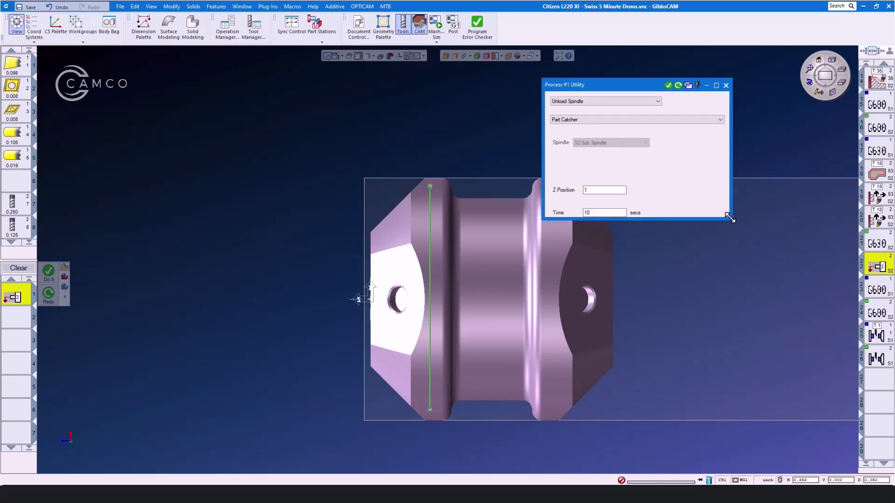
{"action": "left_click_drag", "start_coordinate": [730, 219], "coordinate": [745, 278]}
{"action": "left_click", "coordinate": [741, 85]}
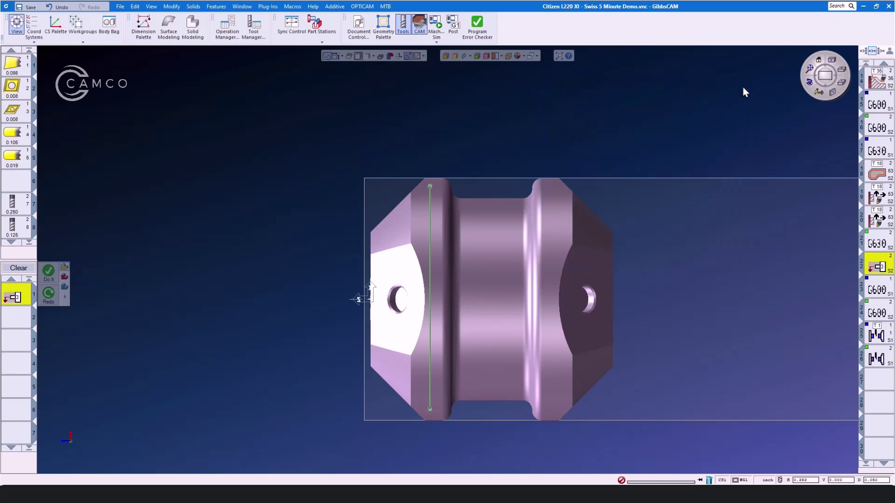
Delete the spindle unload operation 22 and start a new VMM utility process with no tool.
{"action": "left_click", "coordinate": [708, 480]}
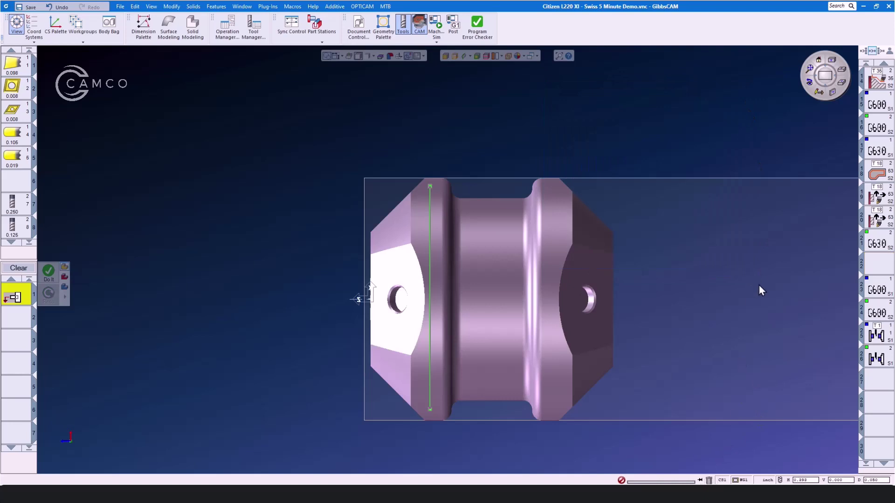
{"action": "left_click", "coordinate": [18, 267]}
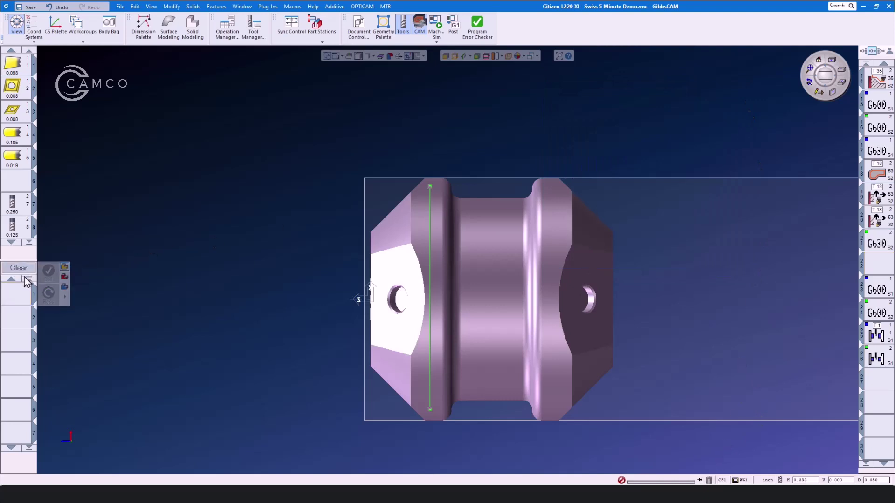
{"action": "double_click", "coordinate": [18, 298]}
{"action": "scroll", "coordinate": [94, 294], "scroll_direction": "down", "scroll_amount": 3}
{"action": "scroll", "coordinate": [97, 292], "scroll_direction": "down", "scroll_amount": 3}
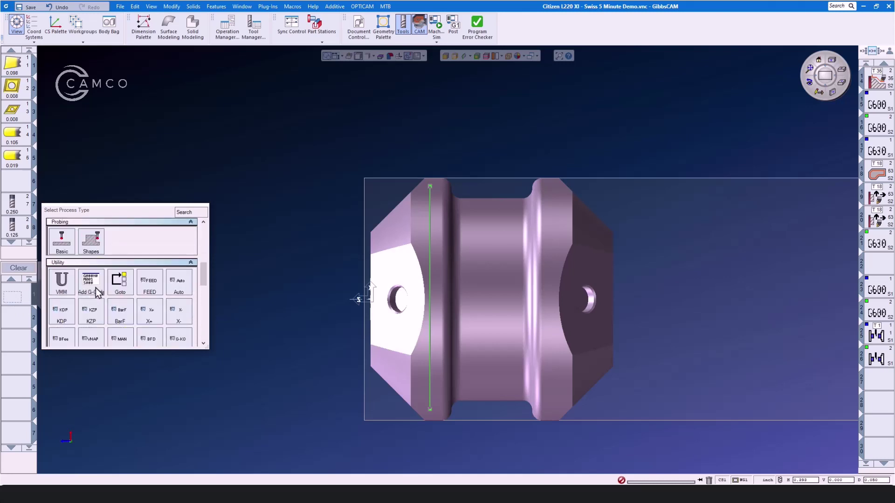
{"action": "left_click", "coordinate": [63, 282]}
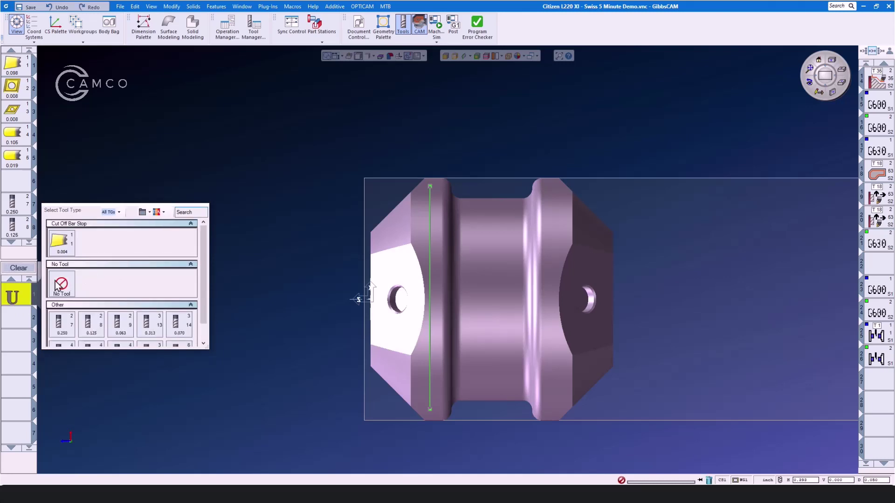
{"action": "left_click", "coordinate": [60, 284]}
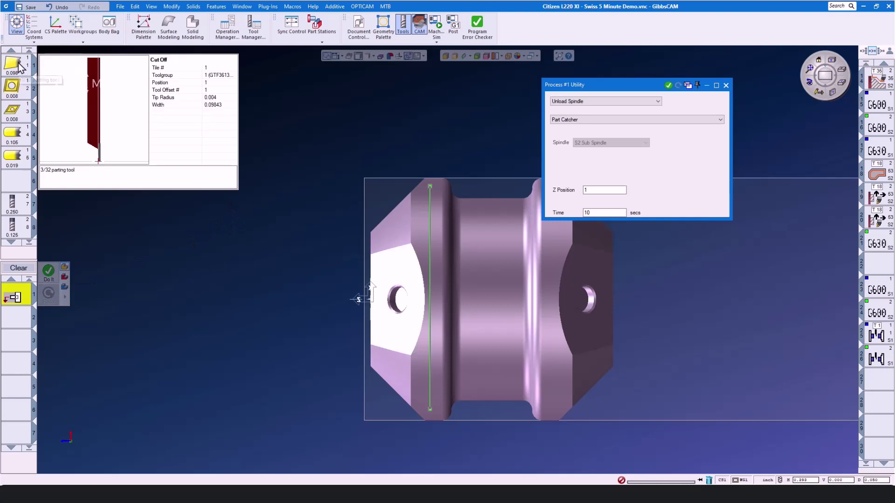
Try to assign the 3/32 parting tool to the Unload Spindle process.
{"action": "left_click_drag", "start_coordinate": [14, 64], "coordinate": [92, 198]}
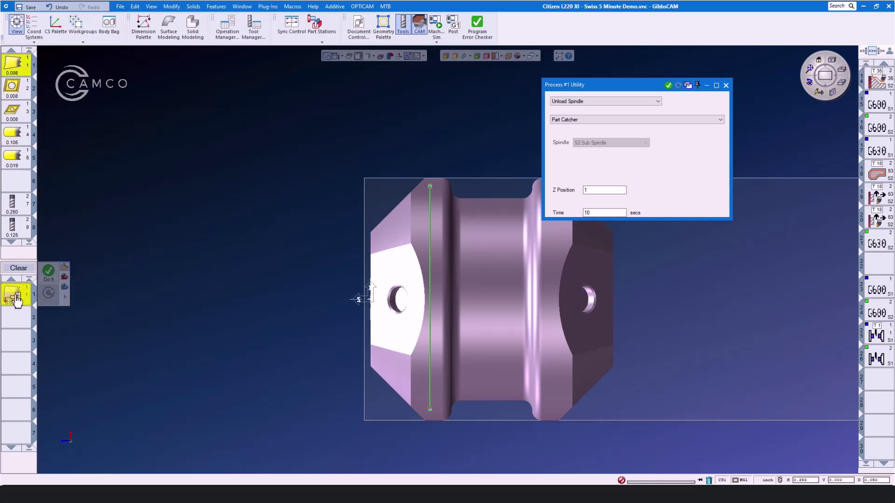
{"action": "left_click", "coordinate": [254, 206]}
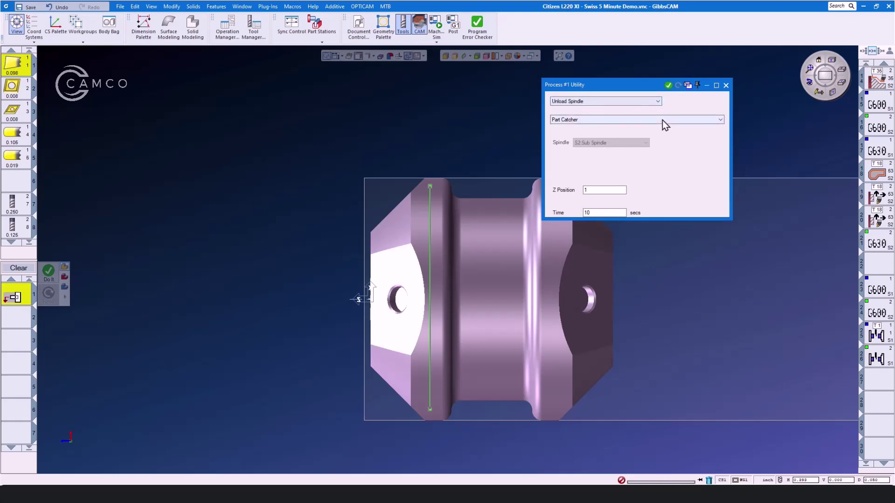
Set the Unload Spindle process to Part Catcher with a time of 5 seconds and generate it as operation 22.
{"action": "left_click", "coordinate": [663, 120]}
{"action": "left_click", "coordinate": [663, 127]}
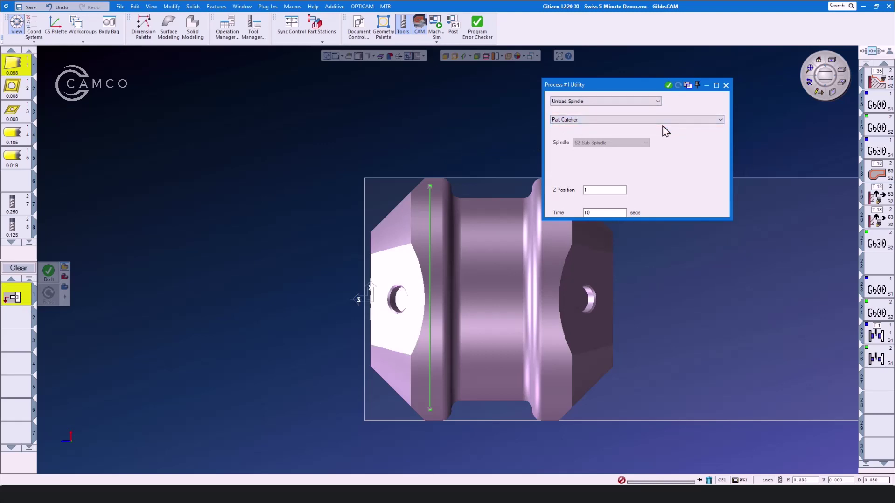
{"action": "left_click_drag", "start_coordinate": [730, 216], "coordinate": [735, 246]}
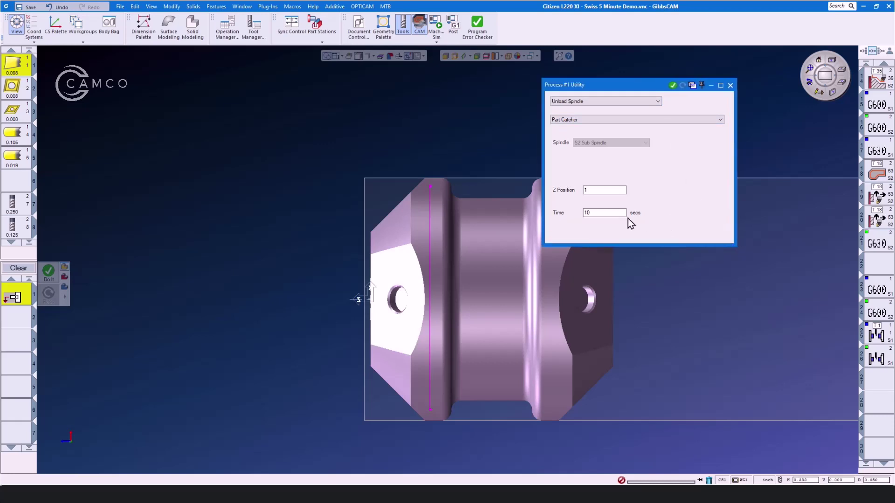
{"action": "double_click", "coordinate": [614, 212]}
{"action": "type", "text": "5"}
{"action": "left_click", "coordinate": [877, 265]}
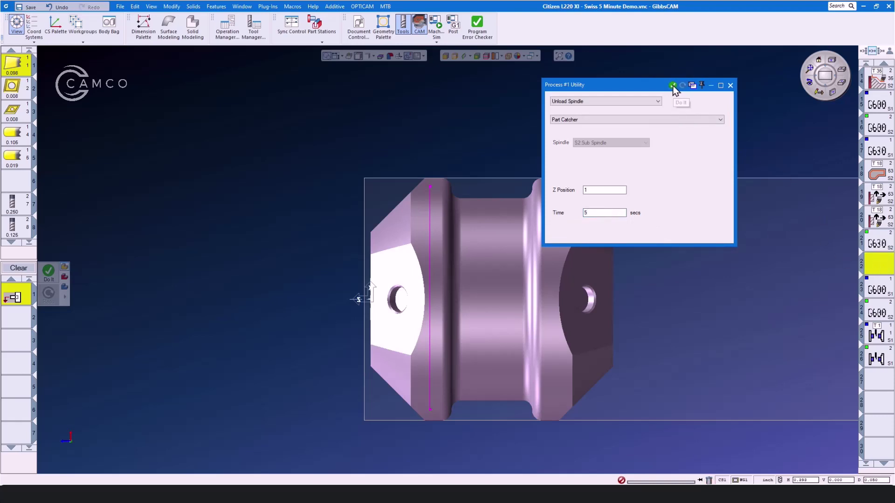
{"action": "left_click", "coordinate": [673, 86]}
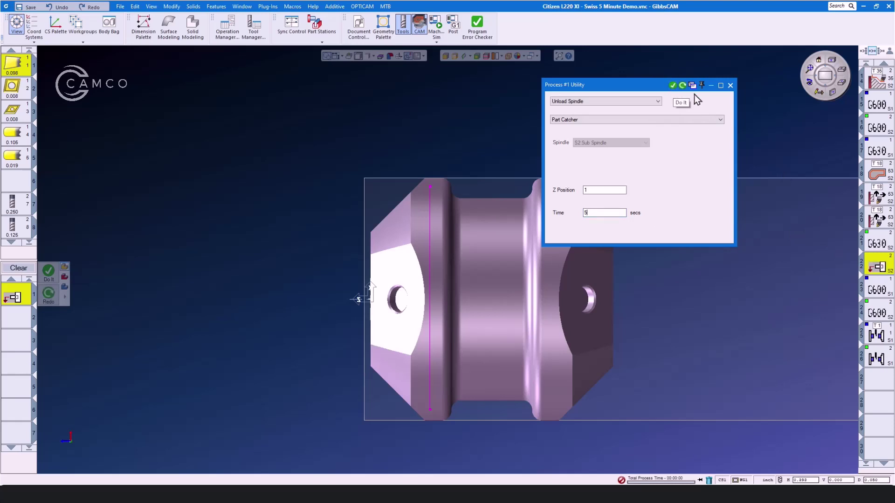
{"action": "left_click", "coordinate": [730, 86]}
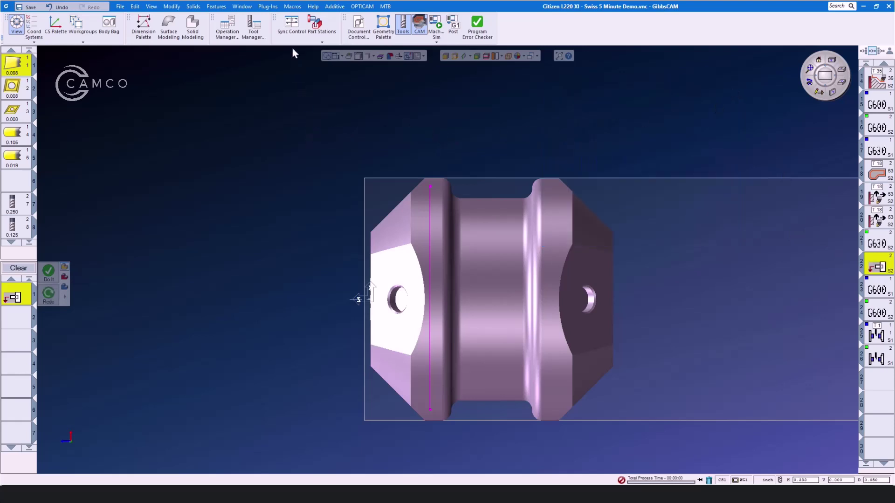
Open Sync Control and review both flows' operations on the time scale, then close it.
{"action": "left_click", "coordinate": [292, 24]}
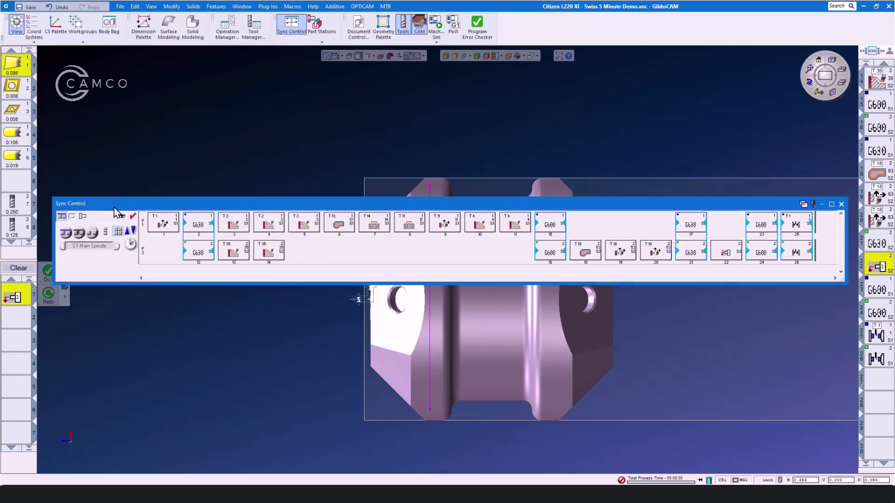
{"action": "left_click", "coordinate": [109, 233]}
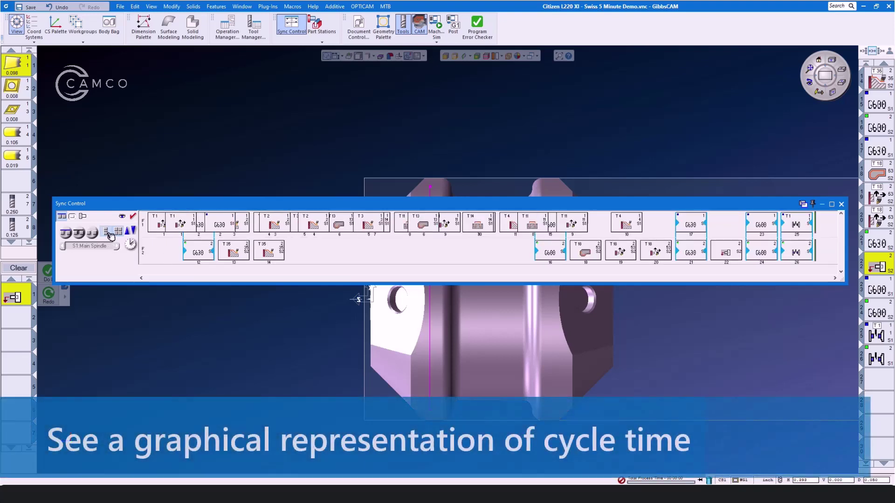
{"action": "left_click", "coordinate": [130, 244]}
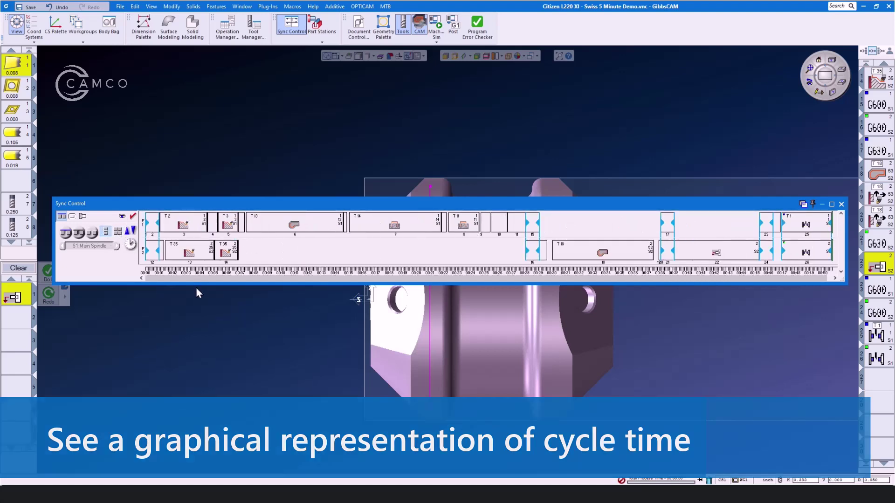
{"action": "left_click_drag", "start_coordinate": [199, 280], "coordinate": [336, 281]}
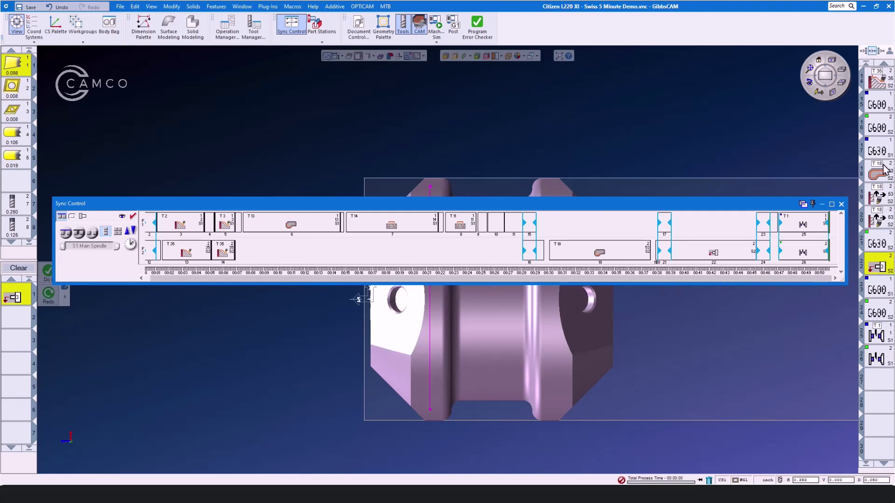
{"action": "left_click", "coordinate": [841, 204]}
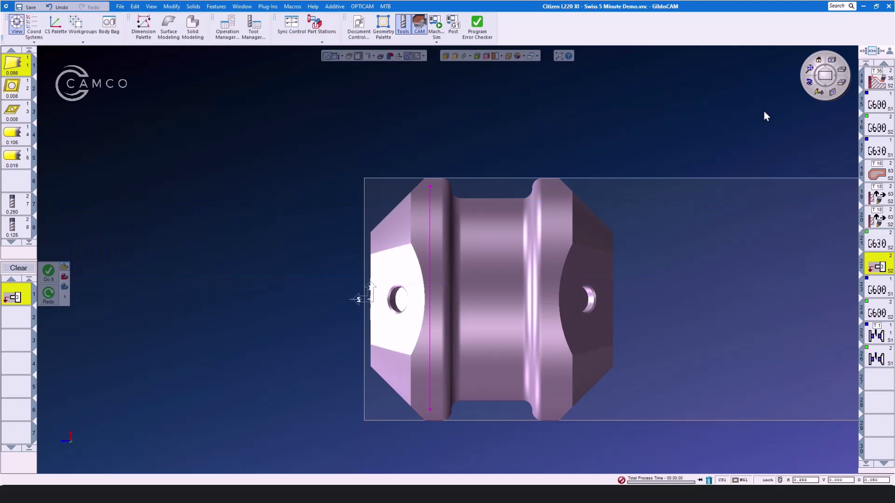
Play the machine simulation of the program, watch the main spindle operations, and close it with the part in an isometric view.
{"action": "left_click", "coordinate": [836, 94]}
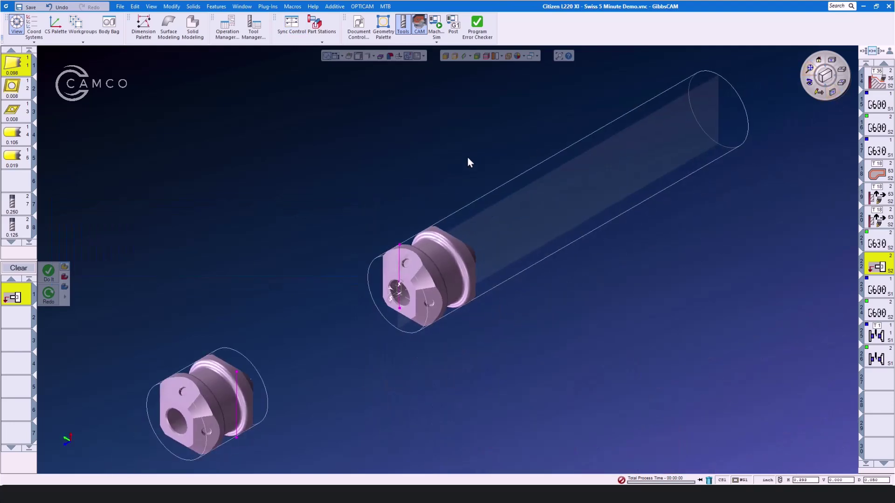
{"action": "left_click", "coordinate": [435, 26]}
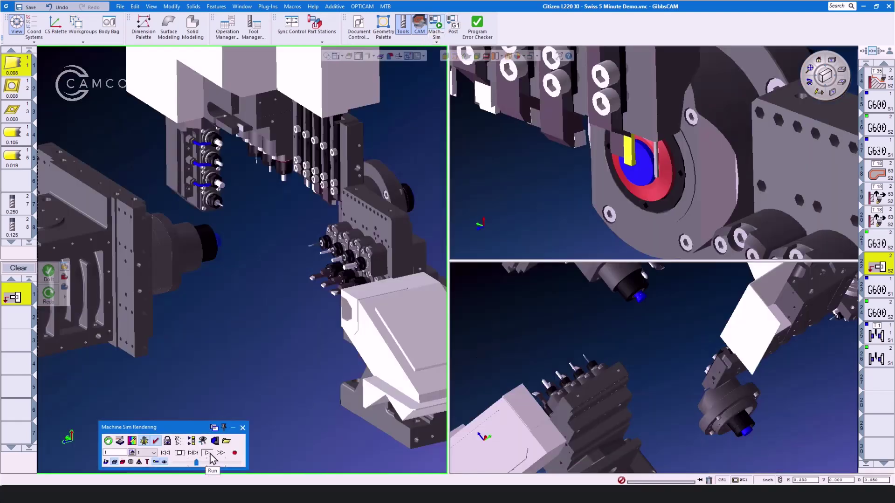
{"action": "left_click", "coordinate": [208, 453]}
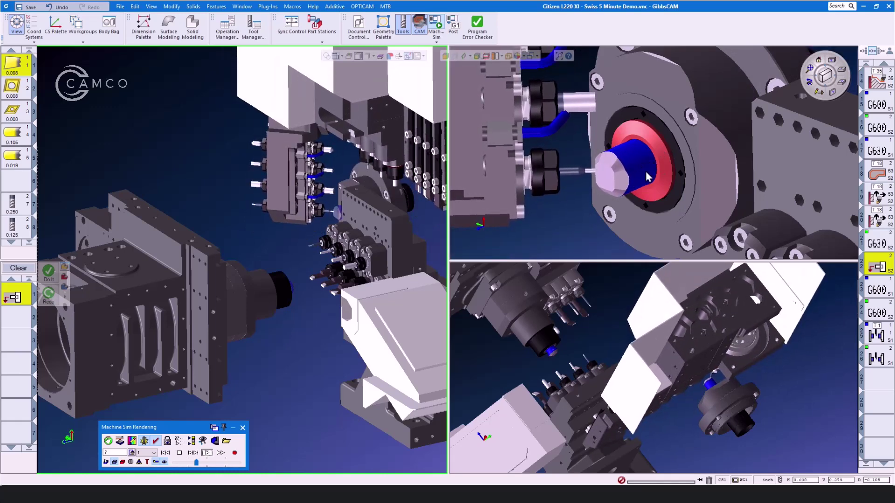
{"action": "left_click", "coordinate": [243, 428]}
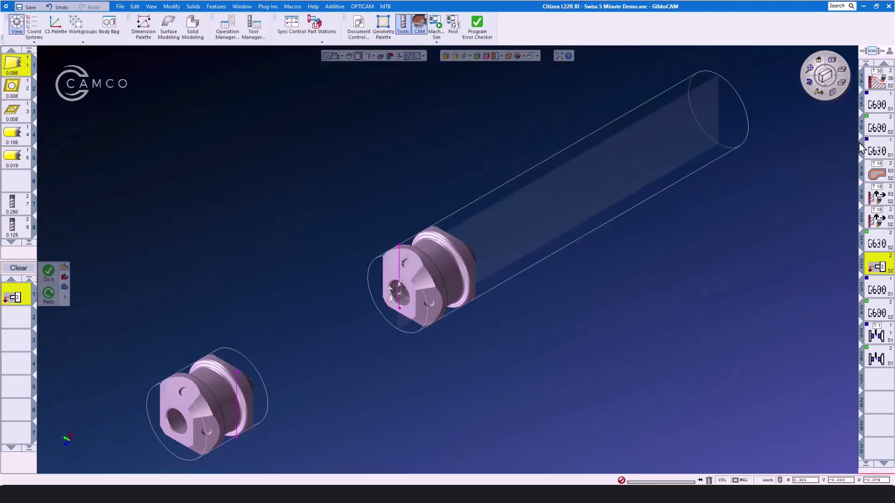
Open front face contour operation 3 and examine its toolpath and cut markers close up on the part's front face.
{"action": "scroll", "coordinate": [876, 123], "scroll_direction": "up", "scroll_amount": 5}
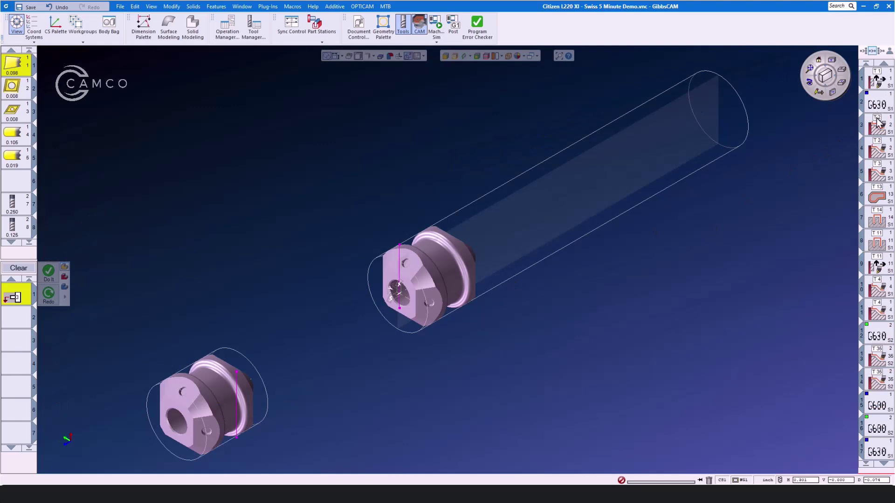
{"action": "double_click", "coordinate": [878, 125]}
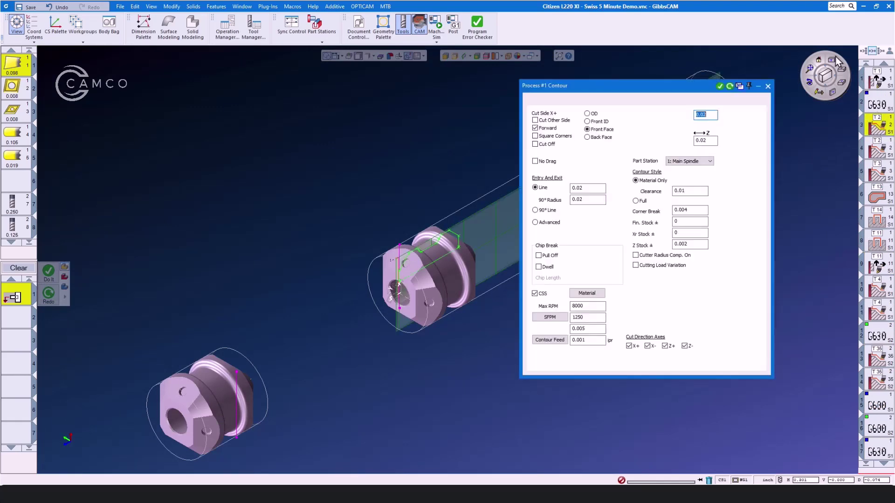
{"action": "left_click", "coordinate": [817, 60]}
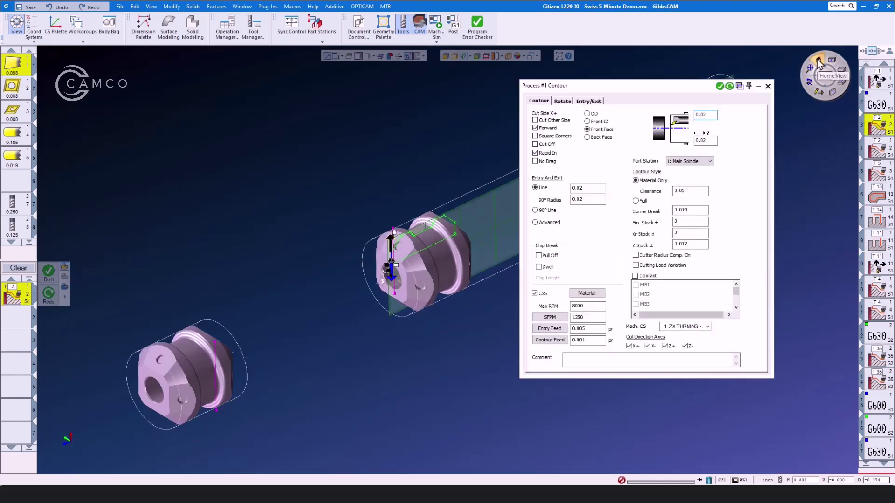
{"action": "left_click", "coordinate": [769, 86]}
{"action": "scroll", "coordinate": [798, 268], "scroll_direction": "down", "scroll_amount": 5}
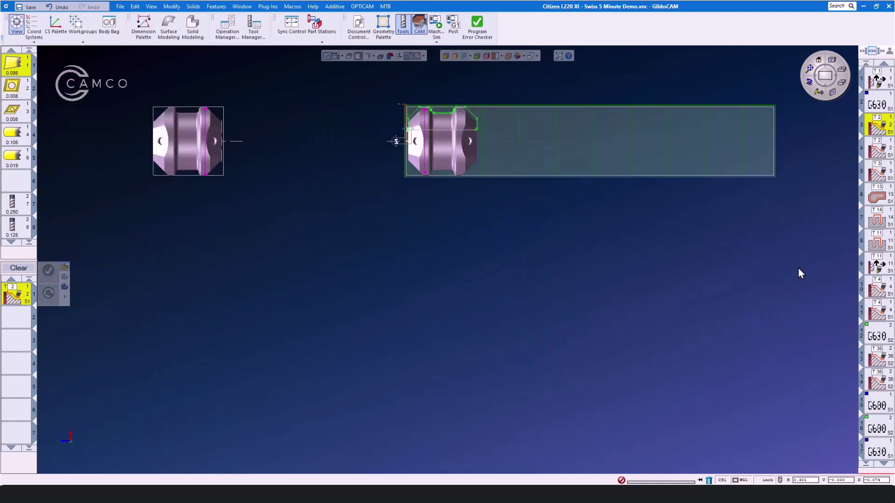
{"action": "scroll", "coordinate": [605, 183], "scroll_direction": "up", "scroll_amount": 3}
{"action": "scroll", "coordinate": [606, 183], "scroll_direction": "up", "scroll_amount": 5}
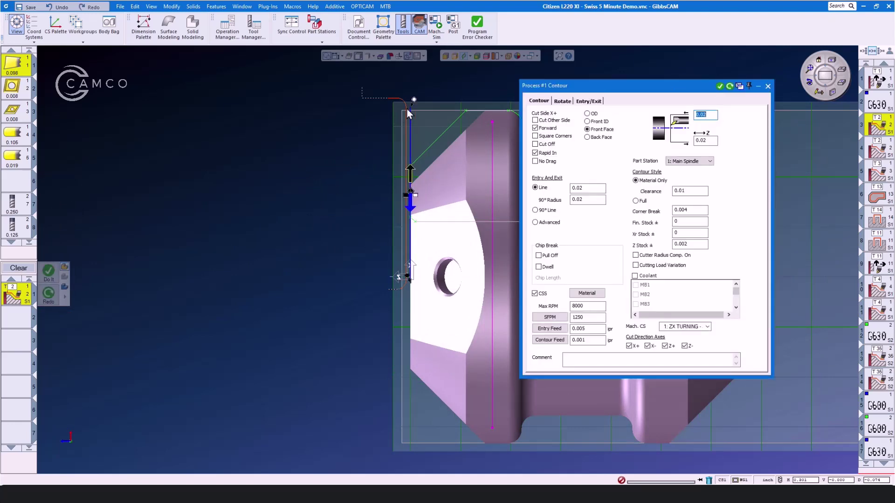
Reselect the front face edge for operation 3, set its start point above the stock and end point past centre, then regenerate it.
{"action": "left_click", "coordinate": [334, 199]}
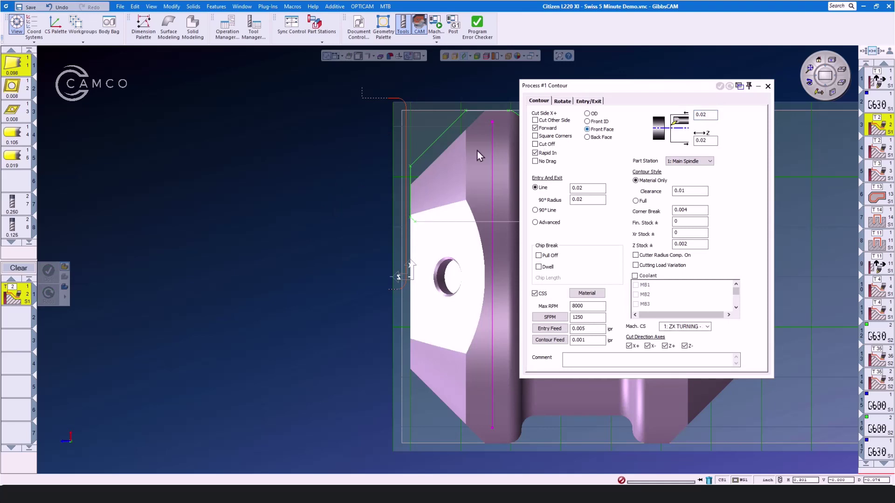
{"action": "double_click", "coordinate": [410, 191]}
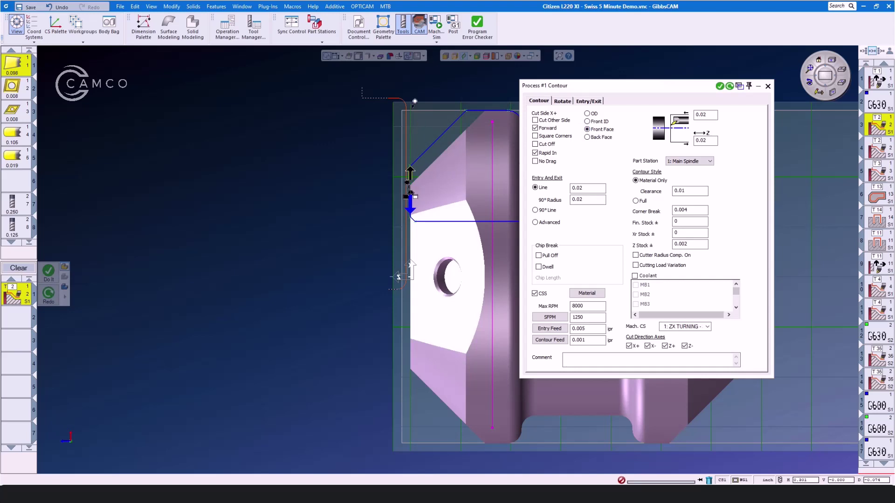
{"action": "left_click", "coordinate": [411, 99]}
{"action": "left_click", "coordinate": [407, 281]}
{"action": "right_click", "coordinate": [406, 279]}
{"action": "left_click", "coordinate": [421, 285]}
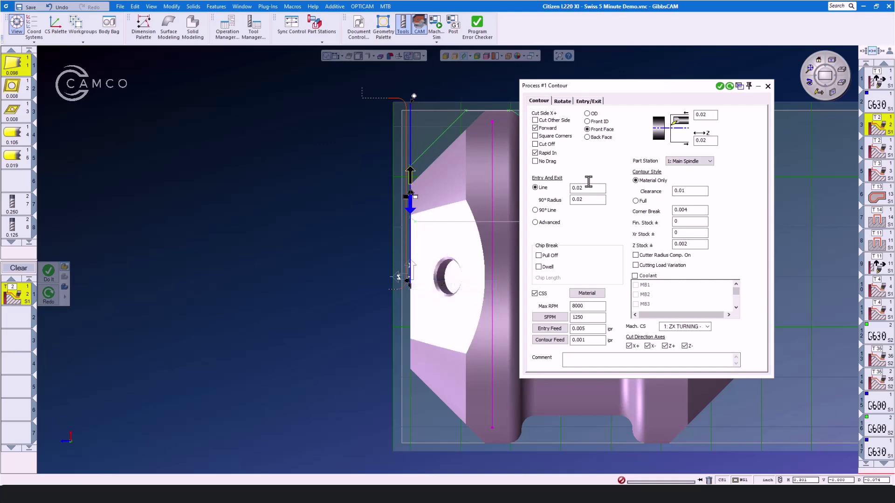
{"action": "left_click", "coordinate": [730, 86]}
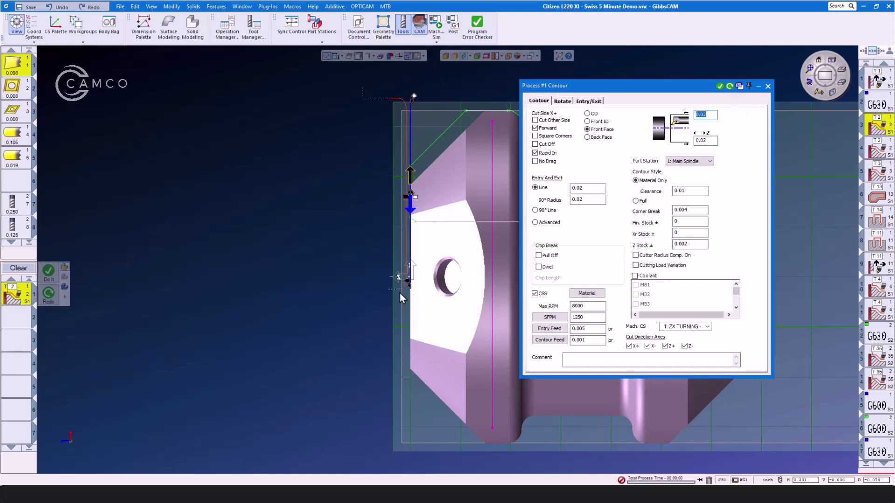
{"action": "left_click", "coordinate": [768, 86]}
Open OD contour operation 4 and review its line and 90° radius entry and exit values beside the toolpath.
{"action": "double_click", "coordinate": [876, 152]}
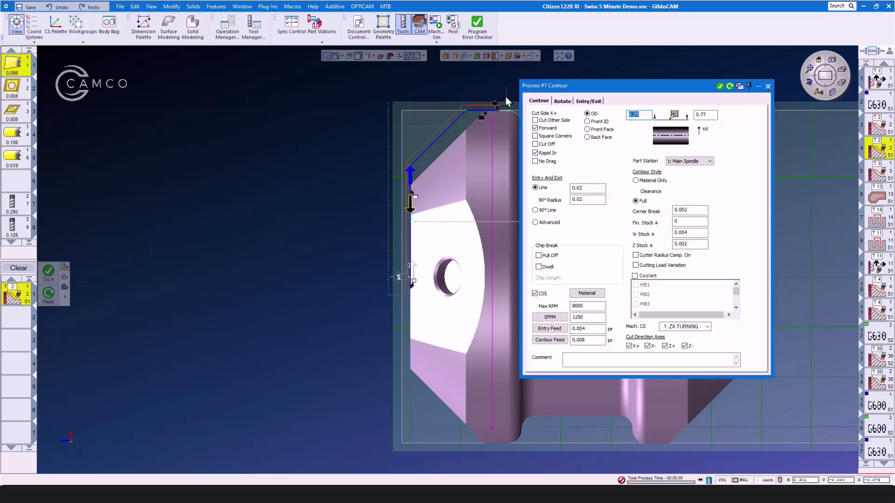
{"action": "left_click", "coordinate": [588, 187]}
{"action": "left_click", "coordinate": [588, 199]}
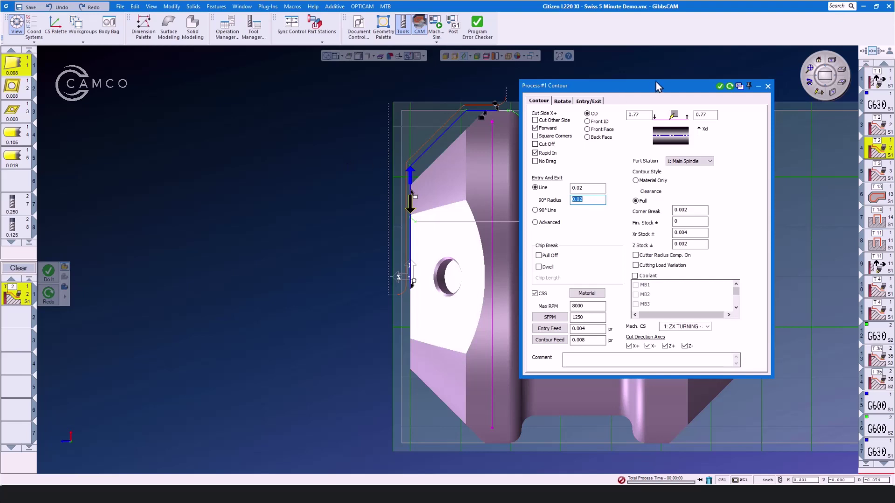
{"action": "left_click_drag", "start_coordinate": [656, 86], "coordinate": [689, 118]}
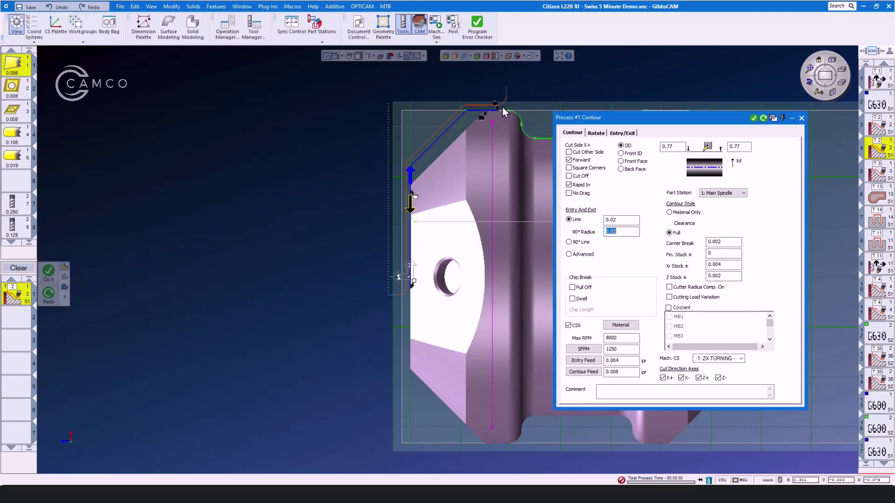
Reselect operation 4's profile, starting past centre on the front face and ending farther along the front OD, then regenerate it.
{"action": "left_click", "coordinate": [541, 83]}
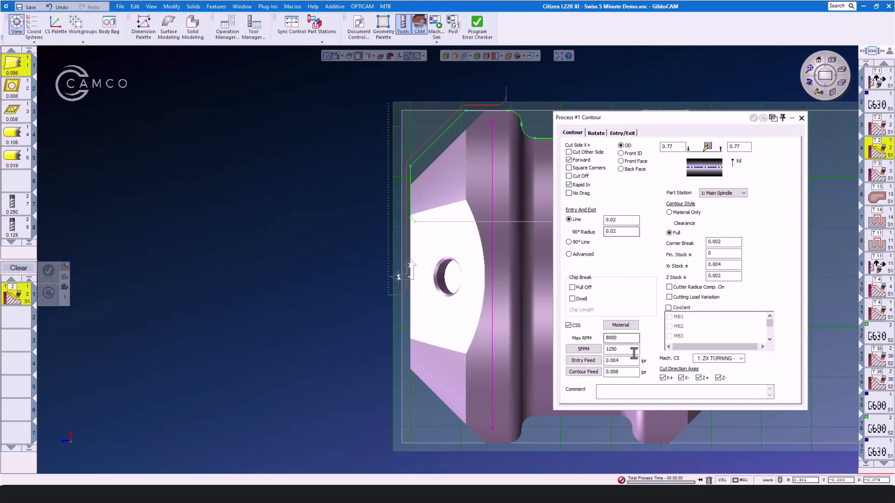
{"action": "double_click", "coordinate": [735, 242]}
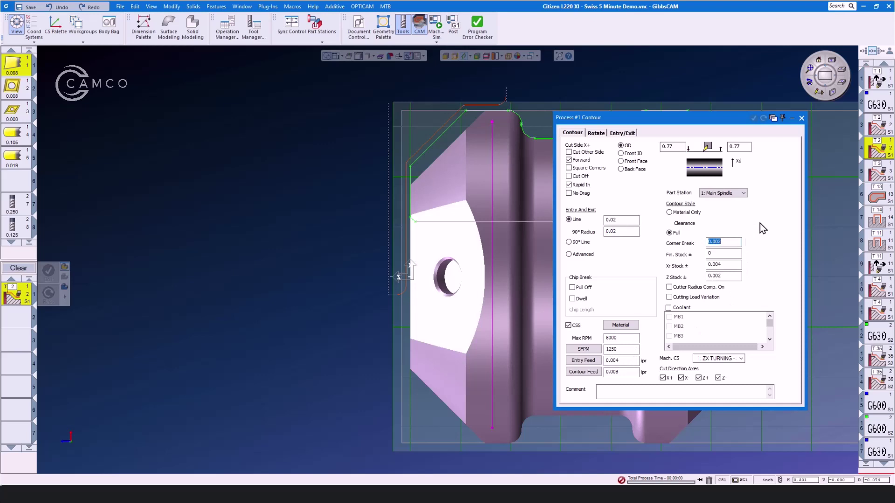
{"action": "left_click", "coordinate": [410, 186]}
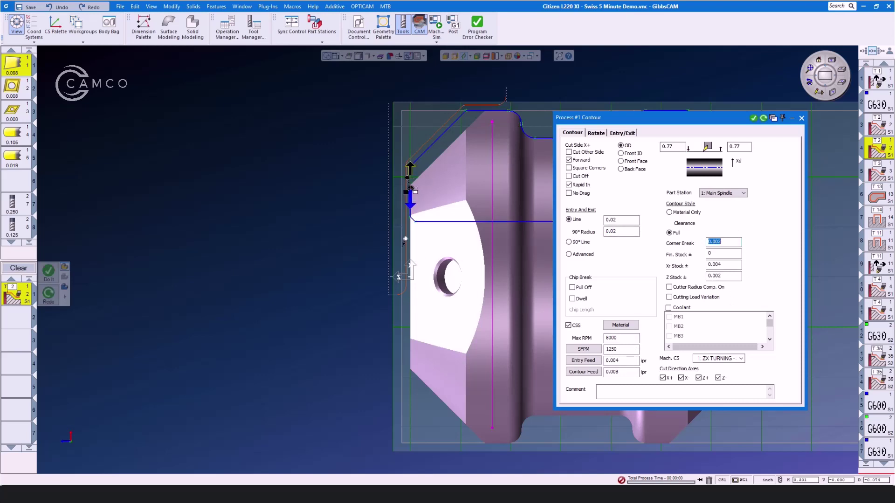
{"action": "left_click", "coordinate": [409, 291]}
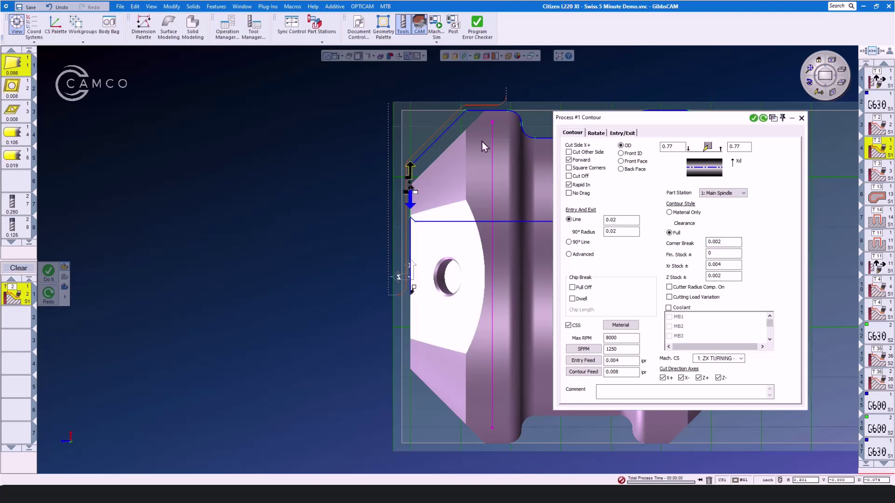
{"action": "right_click", "coordinate": [486, 113]}
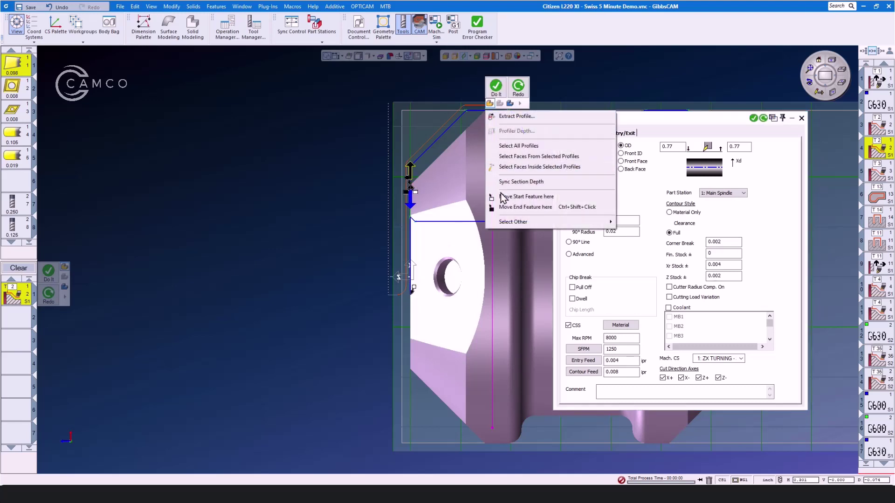
{"action": "left_click", "coordinate": [504, 207]}
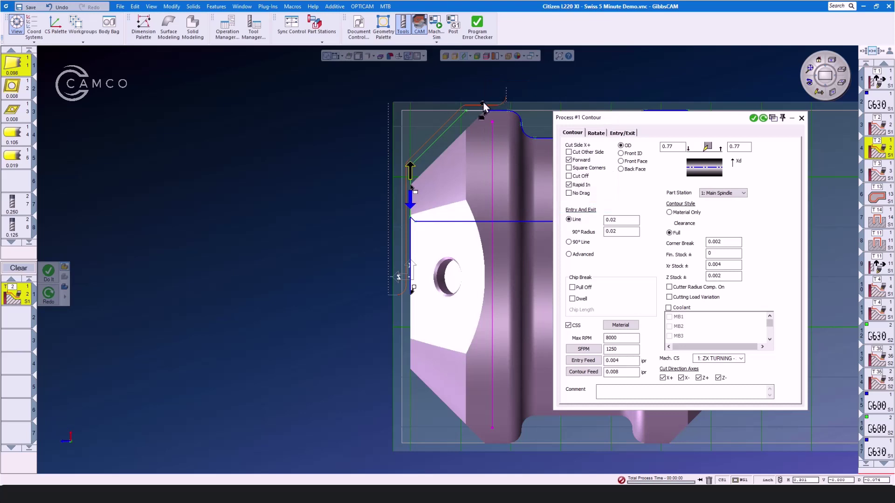
{"action": "left_click", "coordinate": [411, 169]}
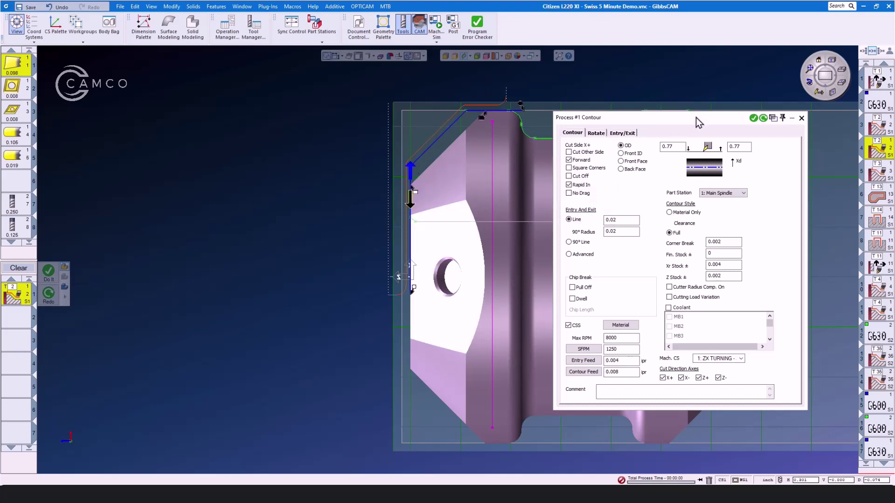
{"action": "left_click", "coordinate": [764, 120]}
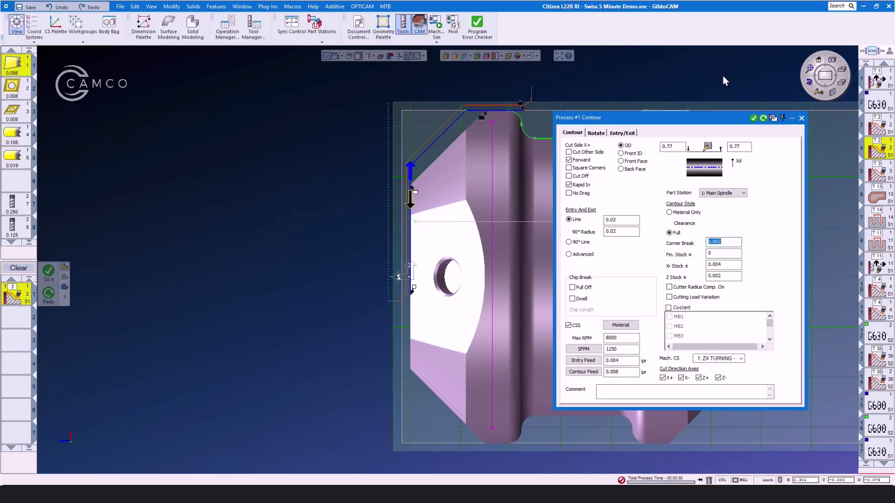
{"action": "left_click", "coordinate": [801, 118]}
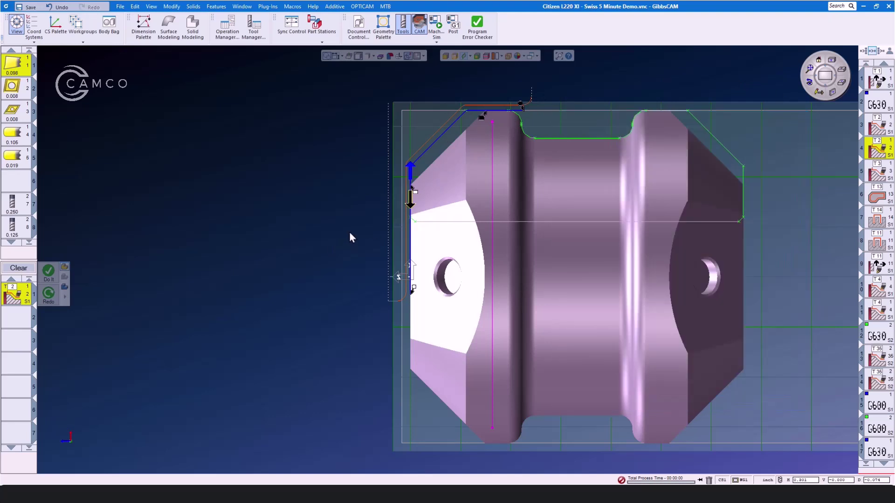
Review the Mill Bore process and hole feature settings of operation 7, close it, and look over the hole feature tools.
{"action": "left_click", "coordinate": [875, 222]}
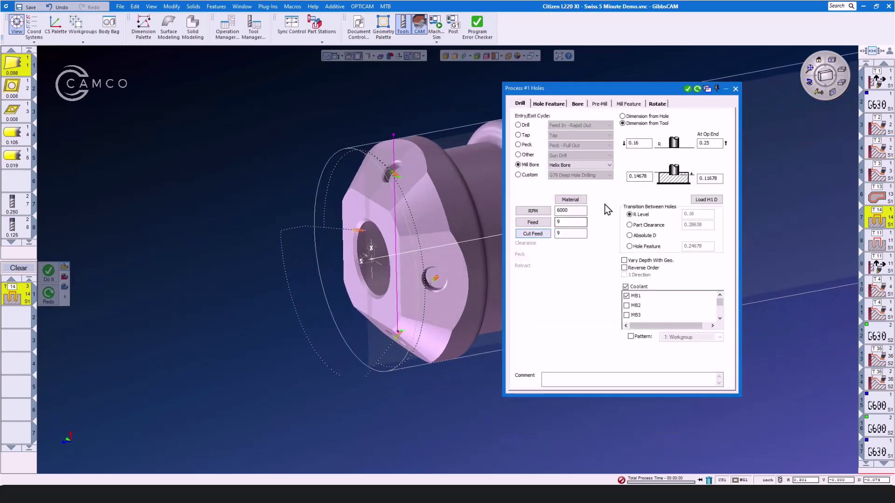
{"action": "left_click", "coordinate": [549, 103]}
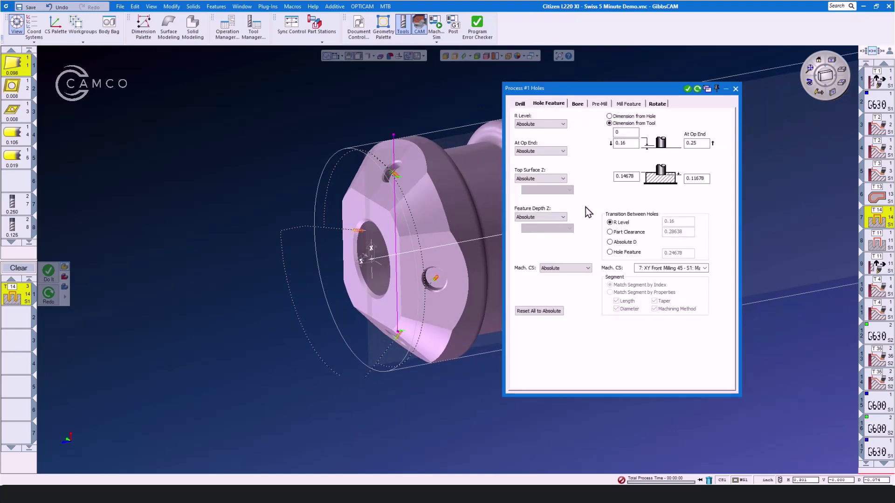
{"action": "left_click", "coordinate": [735, 89]}
{"action": "left_click", "coordinate": [216, 7]}
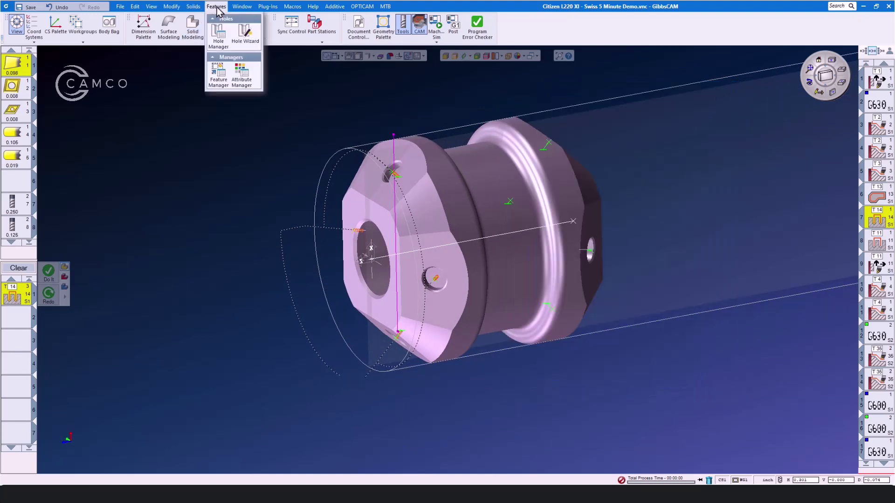
{"action": "left_click", "coordinate": [195, 113]}
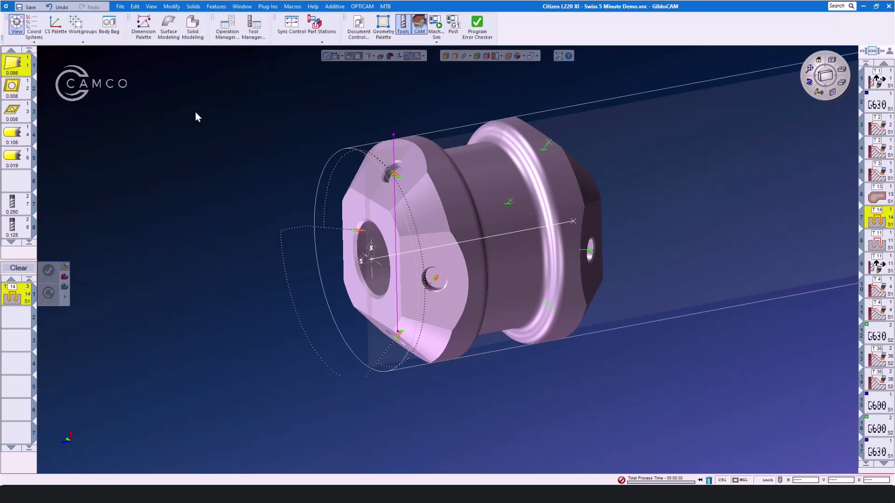
Fit both parts in the view and run the machine simulation of the updated program.
{"action": "key", "text": "ctrl+f"}
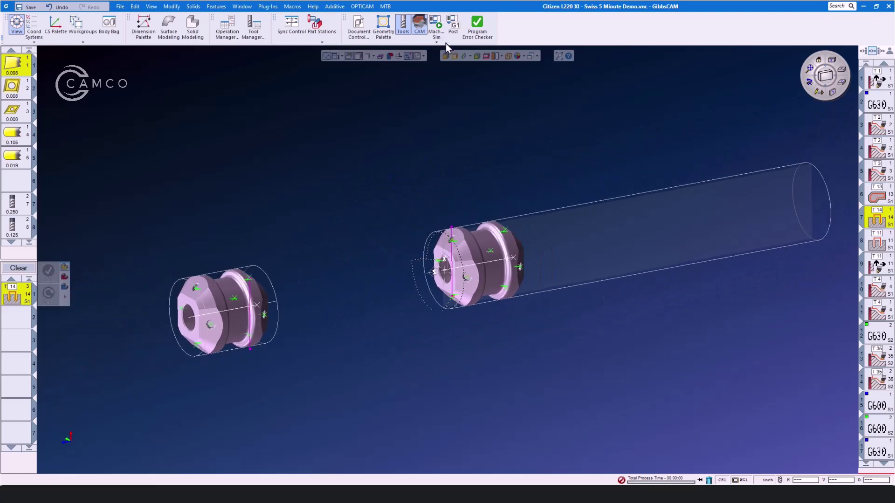
{"action": "left_click", "coordinate": [436, 27]}
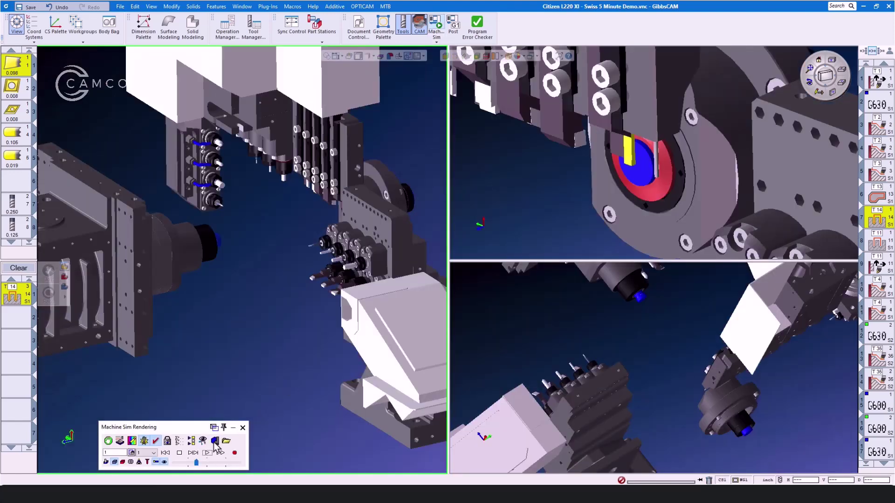
{"action": "left_click", "coordinate": [207, 452]}
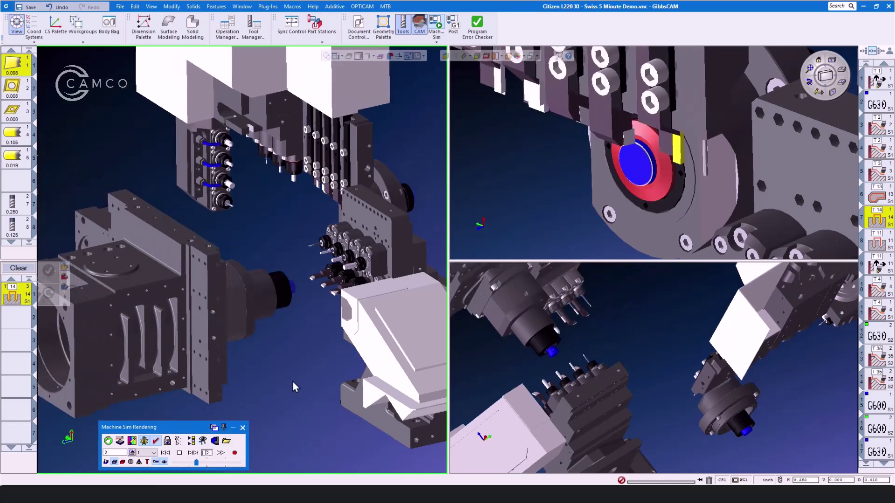